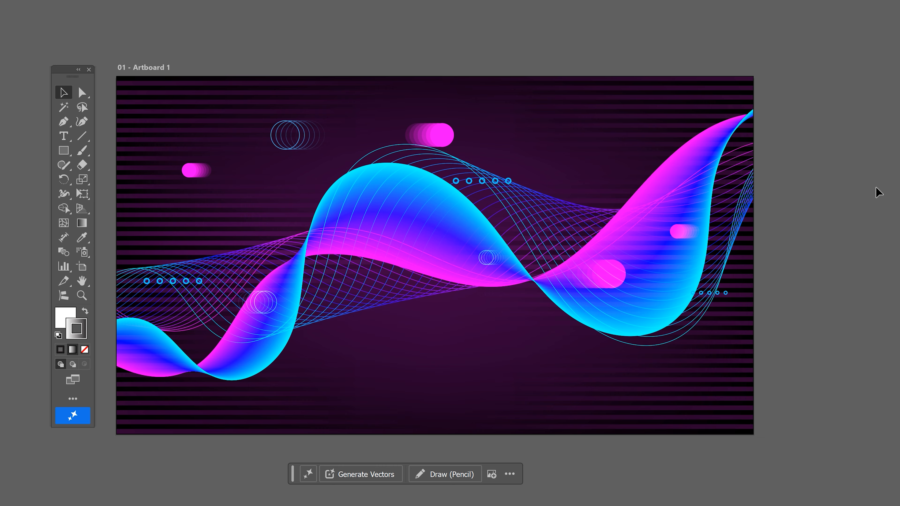
# - Add a new layer above the elements layer and draw a wide white rectangle over the middle of the artwork
pyautogui.click(899, 188)
pyautogui.moveTo(880, 194); pyautogui.dragTo(819, 45)
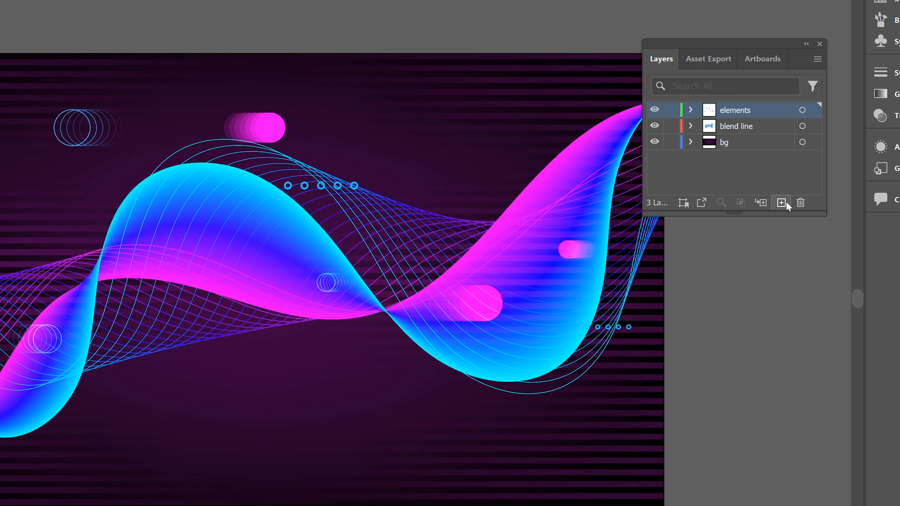
pyautogui.click(815, 152)
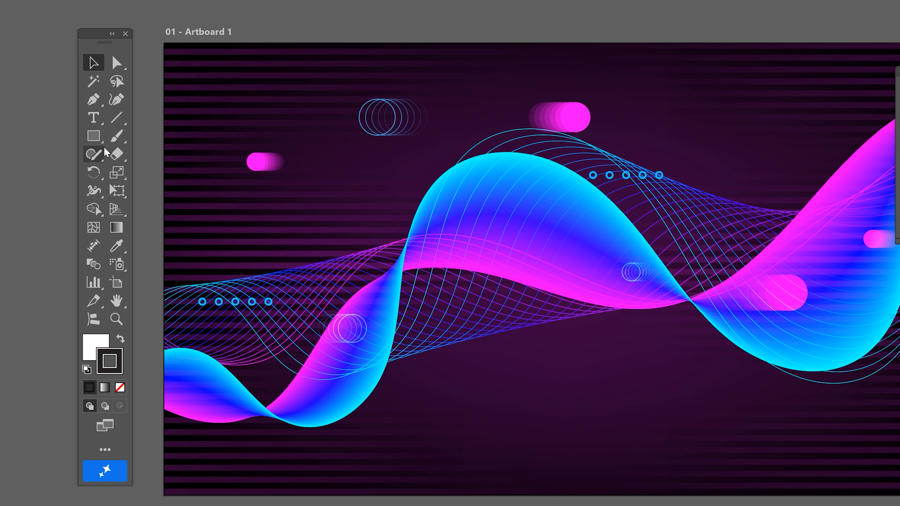
pyautogui.click(94, 136)
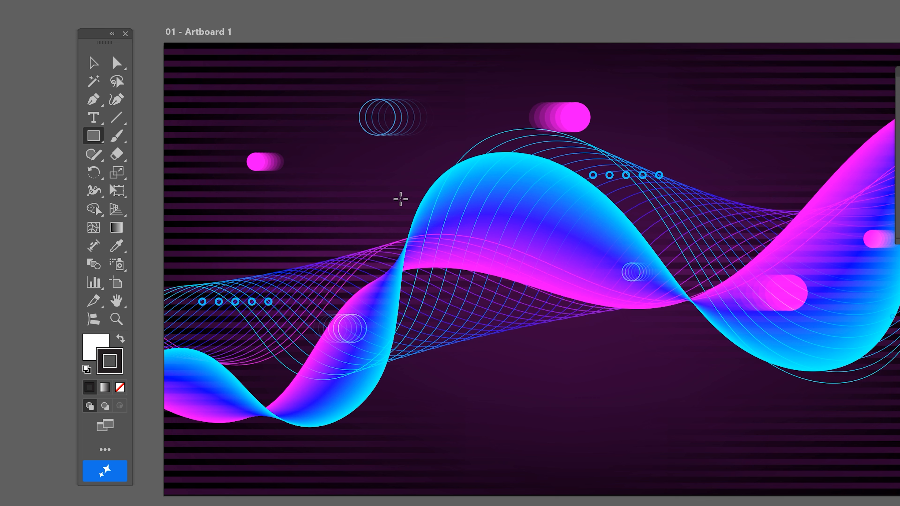
pyautogui.moveTo(376, 180)
pyautogui.mouseDown()
pyautogui.moveTo(729, 348)
pyautogui.moveTo(767, 347)
pyautogui.mouseUp()
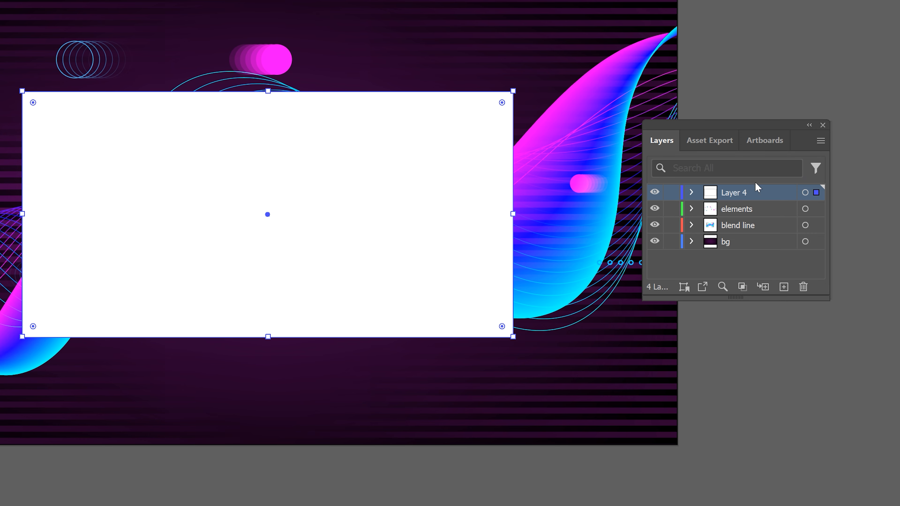
# - Rename the new top layer as glass
pyautogui.doubleClick(729, 195)
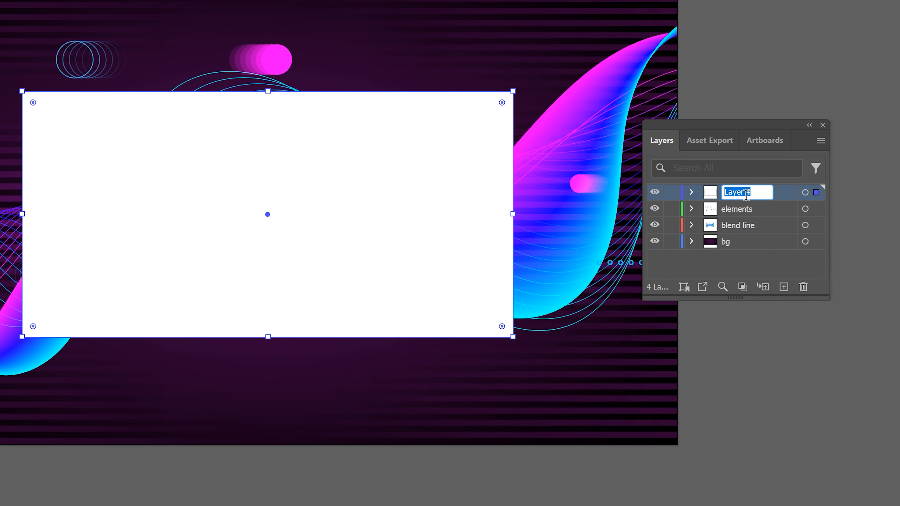
pyautogui.press('BackSpace')
pyautogui.press('Return')
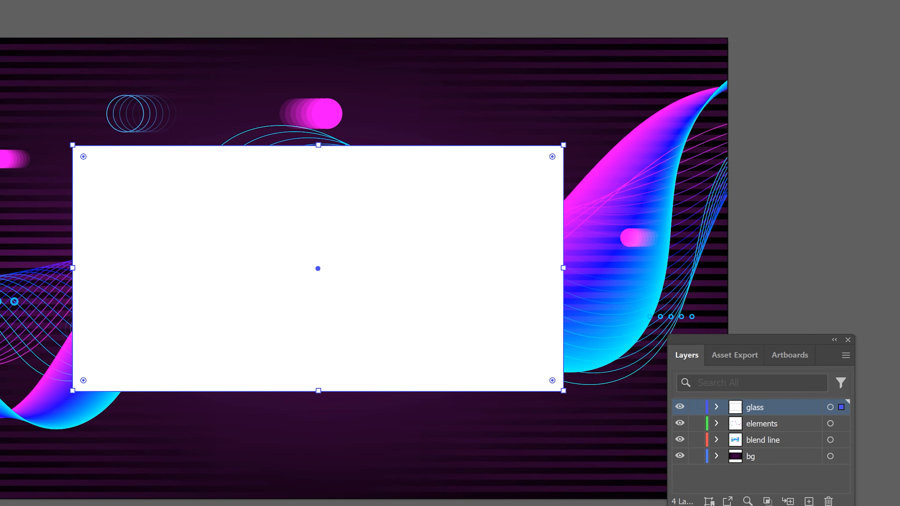
# - Show all stroke options, set the rectangle's stroke weight to 25 pt and align the stroke to the inside
pyautogui.click(899, 91)
pyautogui.moveTo(899, 90)
pyautogui.mouseDown()
pyautogui.moveTo(799, 41)
pyautogui.moveTo(767, 93)
pyautogui.mouseUp()
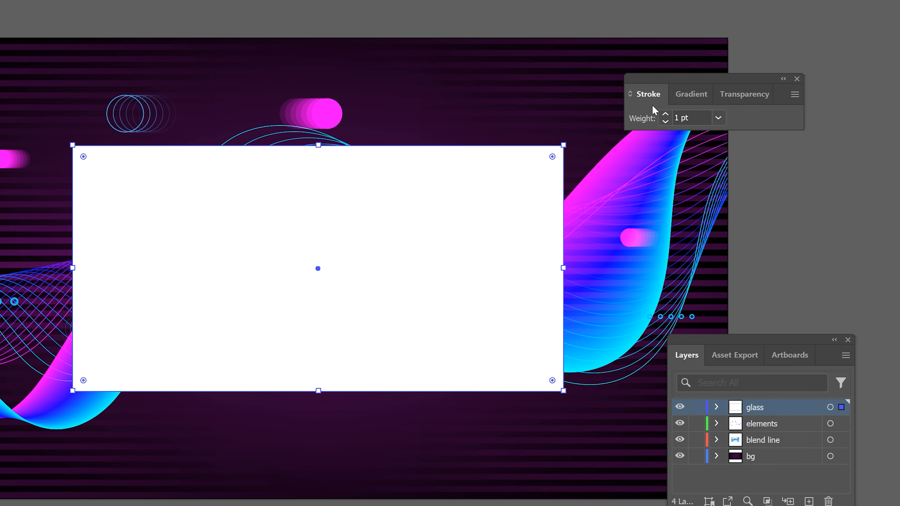
pyautogui.doubleClick(652, 103)
pyautogui.moveTo(649, 94); pyautogui.dragTo(649, 94)
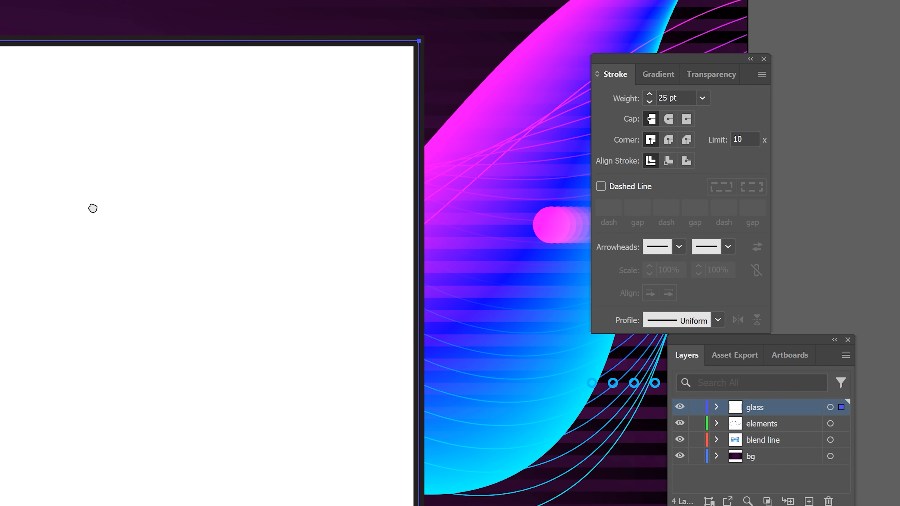
pyautogui.moveTo(93, 208); pyautogui.dragTo(39, 241)
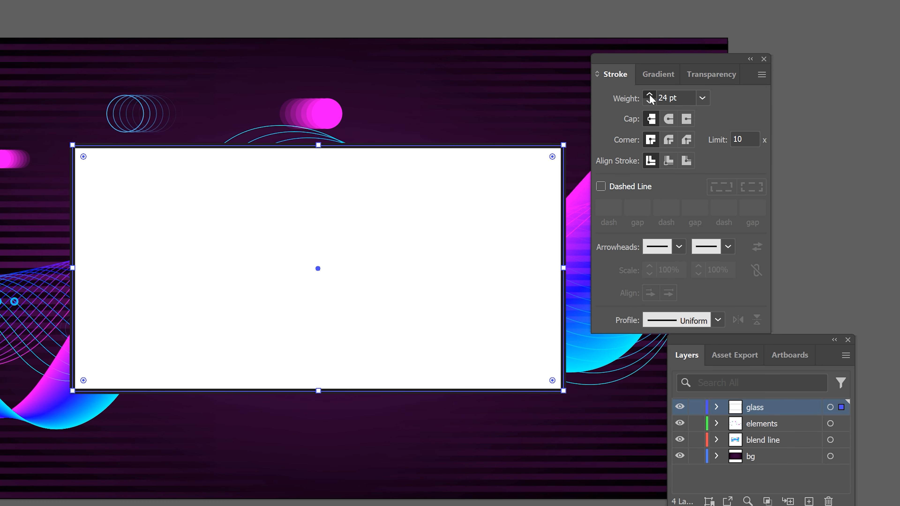
pyautogui.moveTo(650, 94); pyautogui.dragTo(649, 100)
pyautogui.hotkey('ctrl', '=')
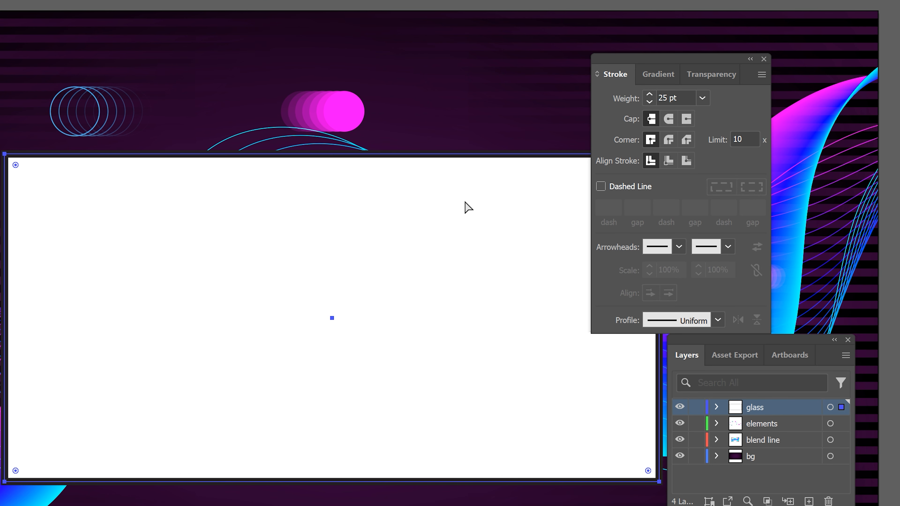
pyautogui.moveTo(410, 211); pyautogui.dragTo(299, 215)
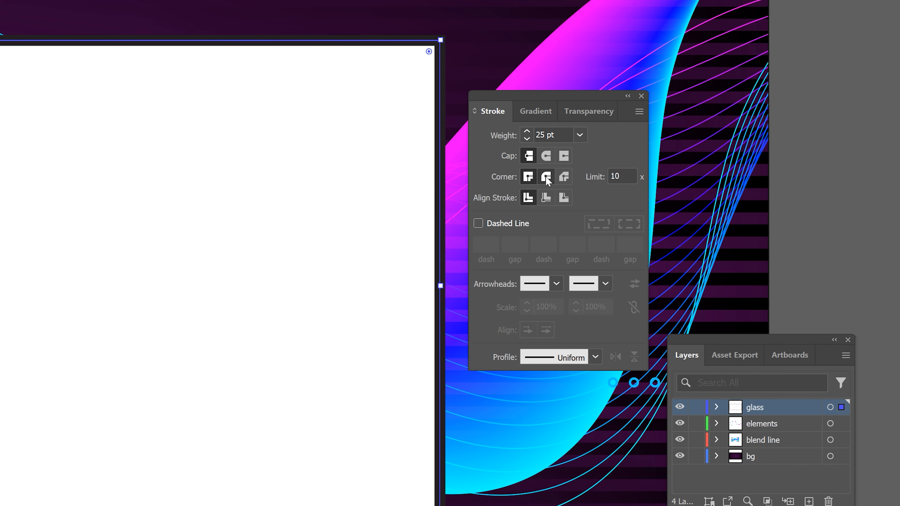
pyautogui.click(546, 198)
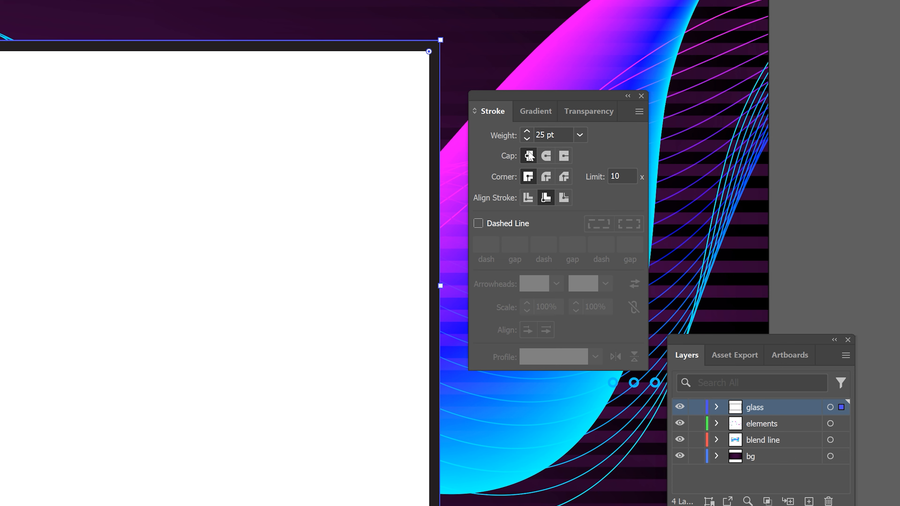
# - Set the rectangle's stroke weight to 20 pt and slightly round all four corners
pyautogui.doubleClick(539, 135)
pyautogui.write('20')
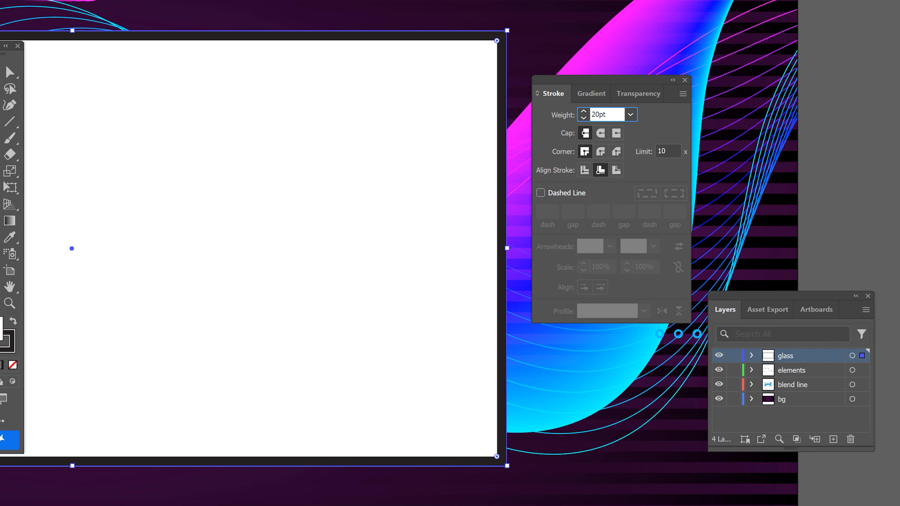
pyautogui.press('Return')
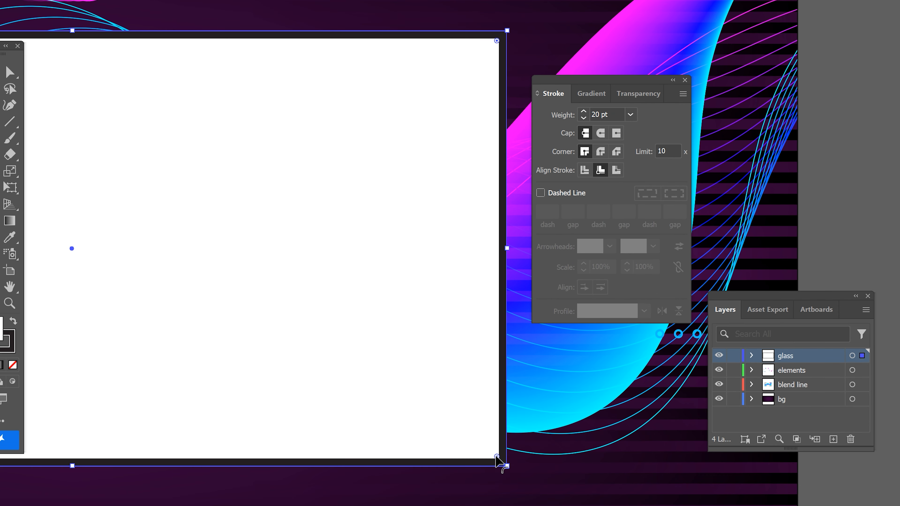
pyautogui.moveTo(496, 456); pyautogui.dragTo(479, 447)
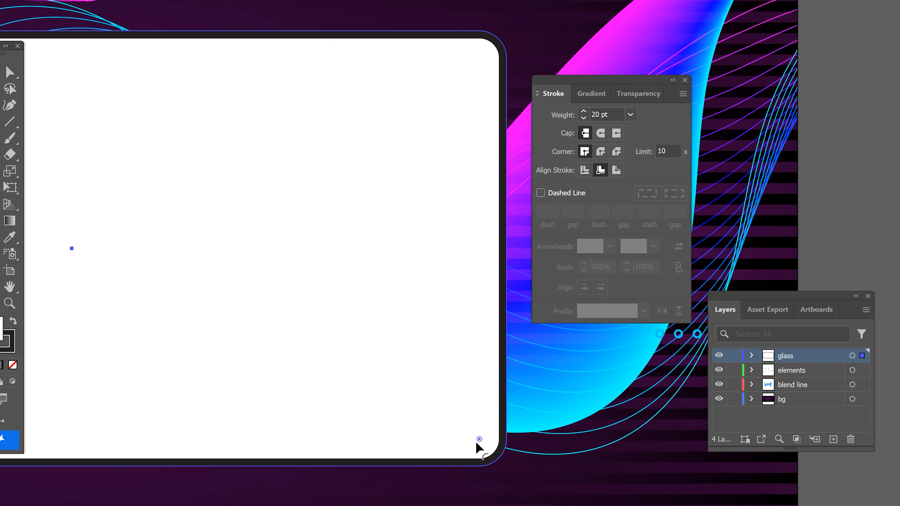
# - Outline the rectangle's stroke and ungroup the resulting frame and inner panel
pyautogui.click(105, 15)
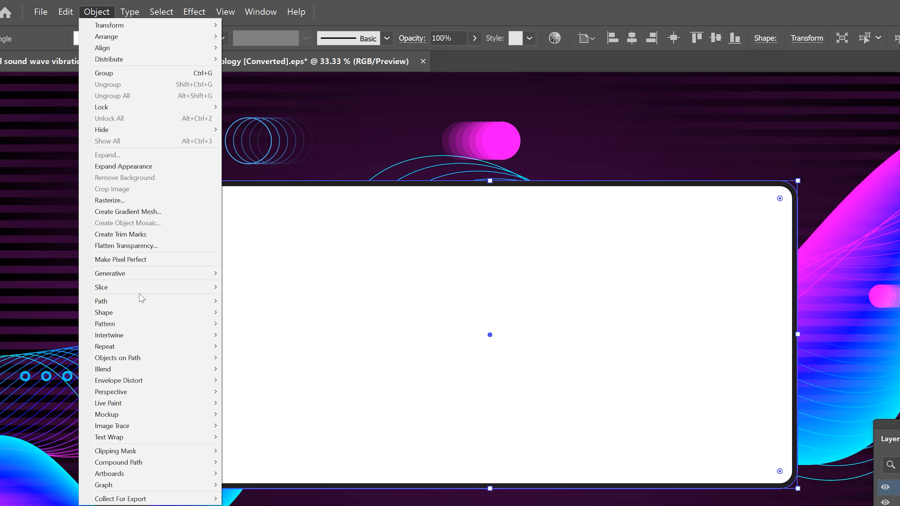
pyautogui.moveTo(134, 297)
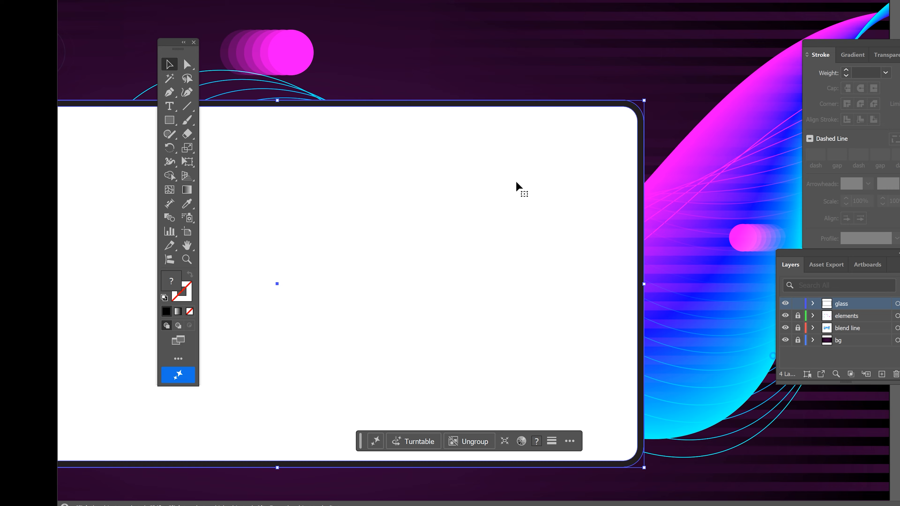
pyautogui.rightClick(497, 135)
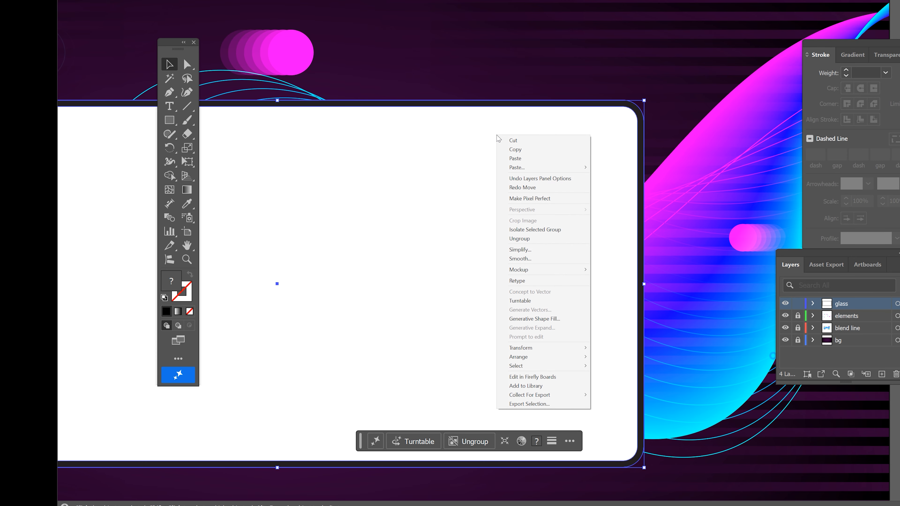
pyautogui.click(520, 239)
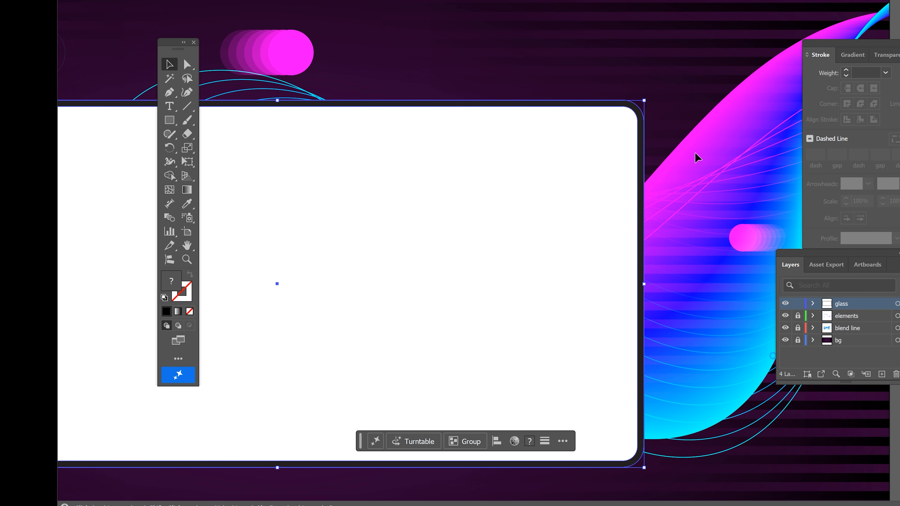
# - Move the white panel and the dark frame apart to test their separation, and undo the moves
pyautogui.click(583, 49)
pyautogui.moveTo(563, 186); pyautogui.dragTo(547, 207)
pyautogui.moveTo(586, 306); pyautogui.dragTo(570, 315)
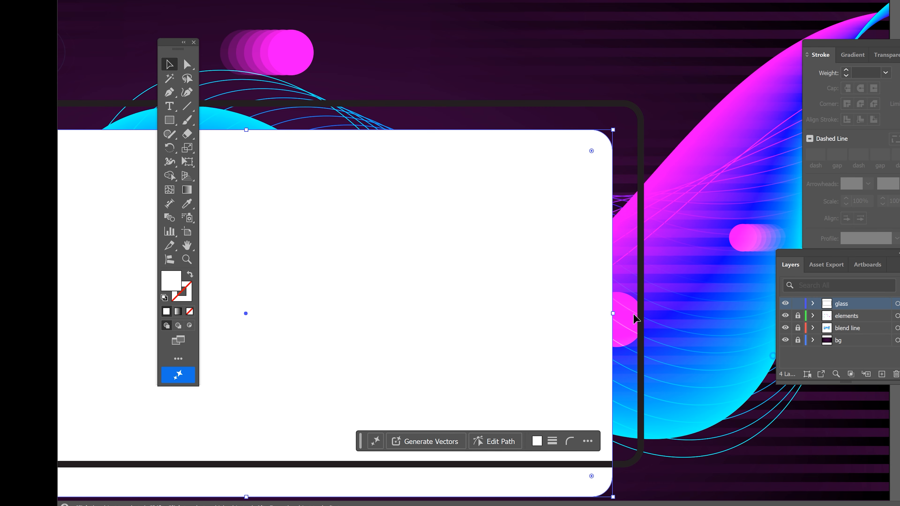
pyautogui.moveTo(640, 316); pyautogui.dragTo(662, 297)
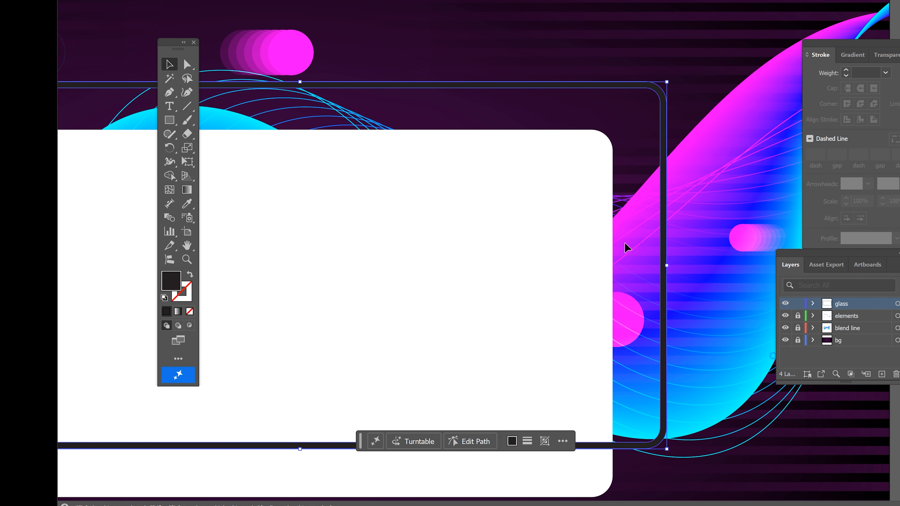
pyautogui.hotkey('ctrl', 'z')
pyautogui.hotkey('ctrl', 'z')
pyautogui.hotkey('ctrl', 'z')
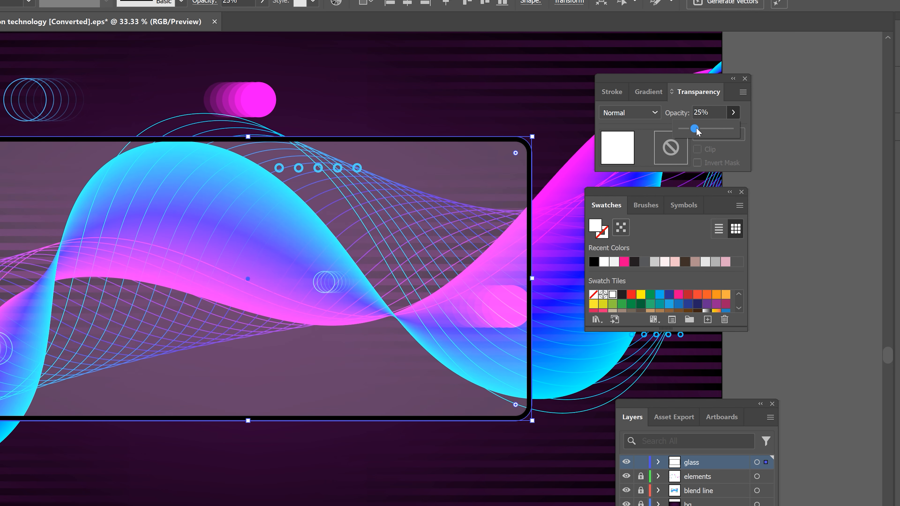
# - Fill the inner glass panel with black and set its opacity to 30%
pyautogui.moveTo(695, 128); pyautogui.dragTo(731, 147)
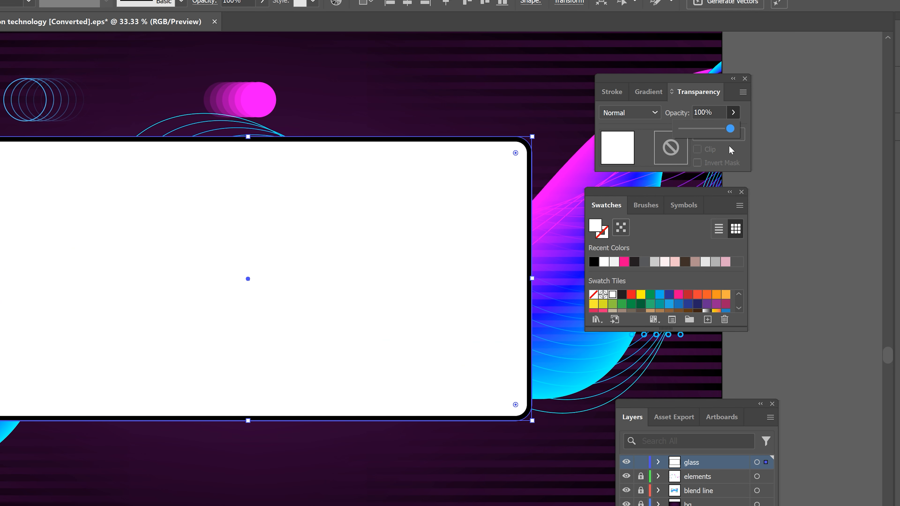
pyautogui.click(593, 262)
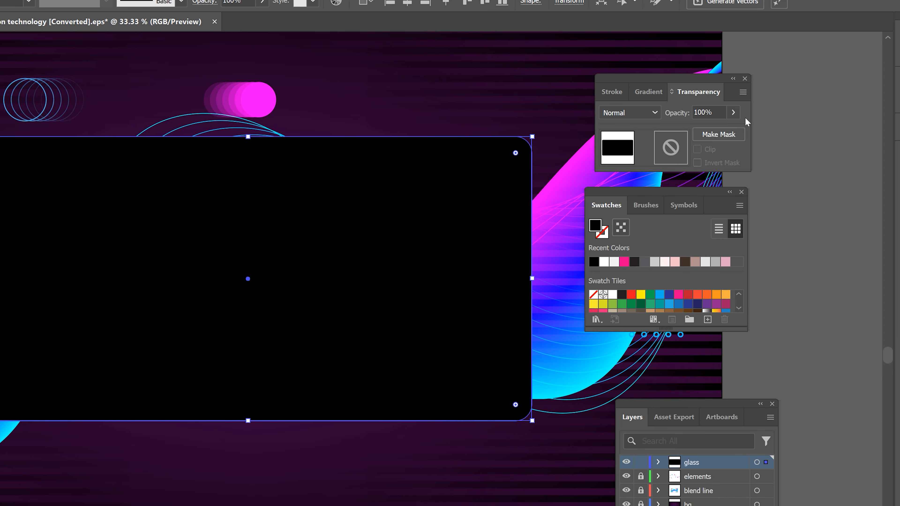
pyautogui.click(733, 113)
pyautogui.moveTo(724, 129); pyautogui.dragTo(693, 138)
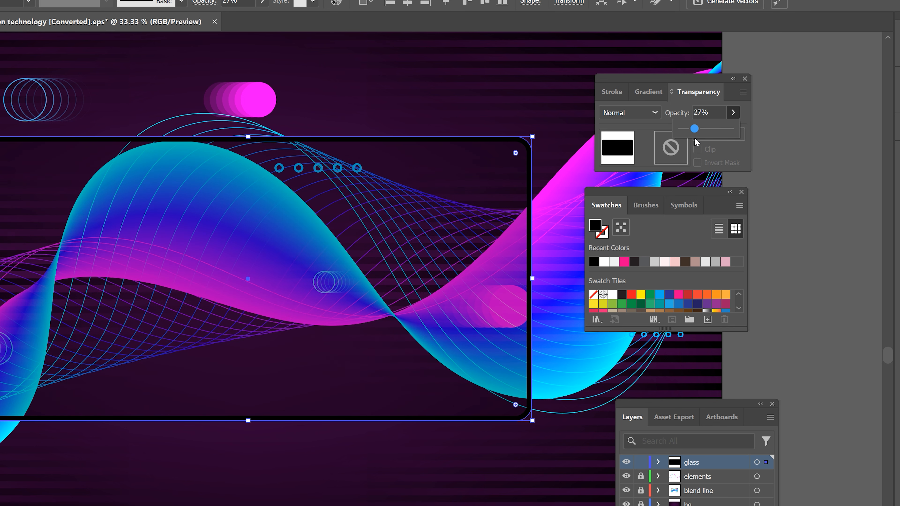
pyautogui.click(708, 112)
pyautogui.write('30')
pyautogui.press('Return')
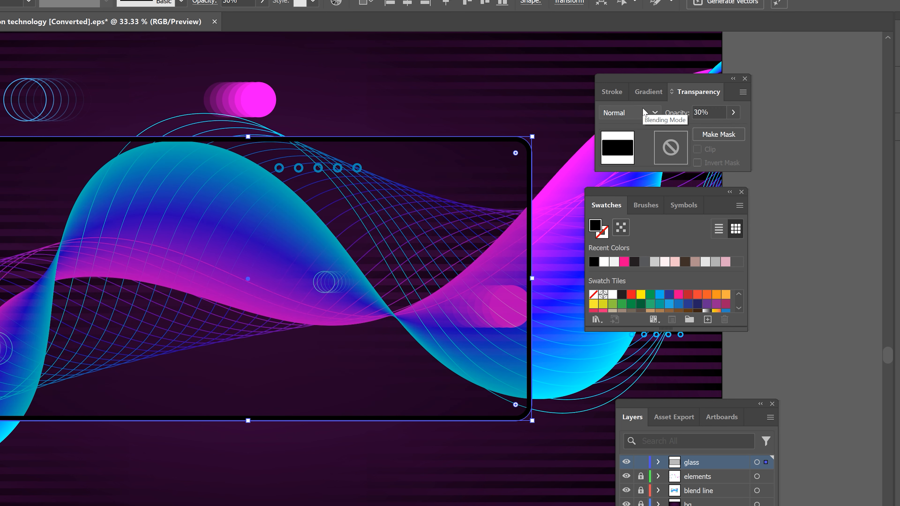
pyautogui.click(814, 218)
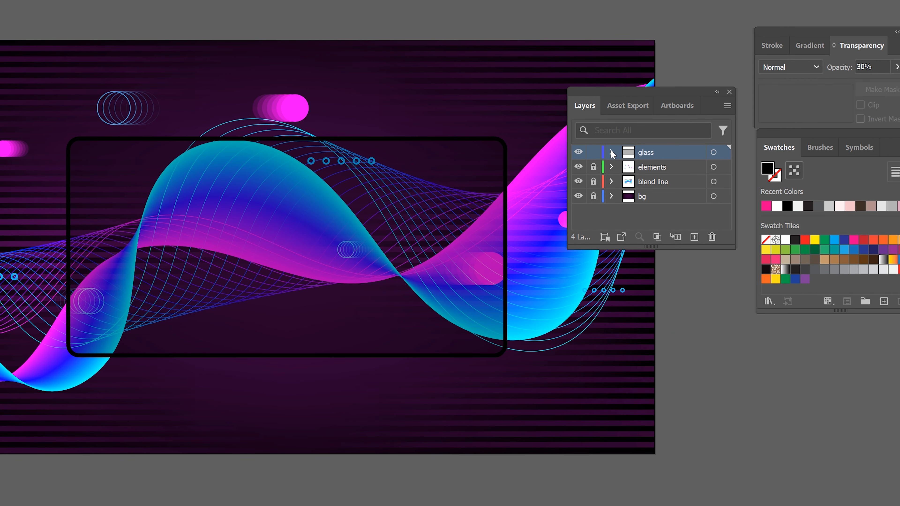
# - Expand the glass layer's contents and enlarge the Layers panel so the object names are readable
pyautogui.click(611, 153)
pyautogui.moveTo(650, 249); pyautogui.dragTo(682, 378)
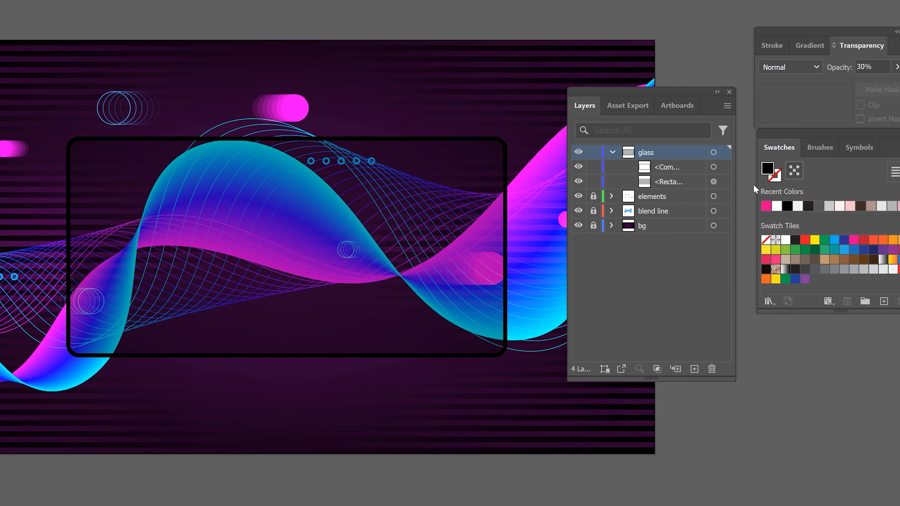
pyautogui.moveTo(735, 190); pyautogui.dragTo(760, 190)
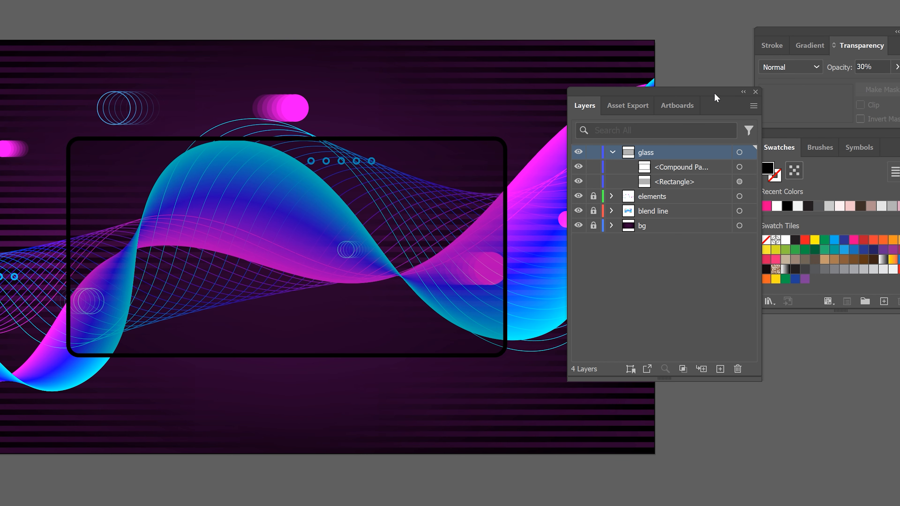
pyautogui.moveTo(716, 93); pyautogui.dragTo(696, 90)
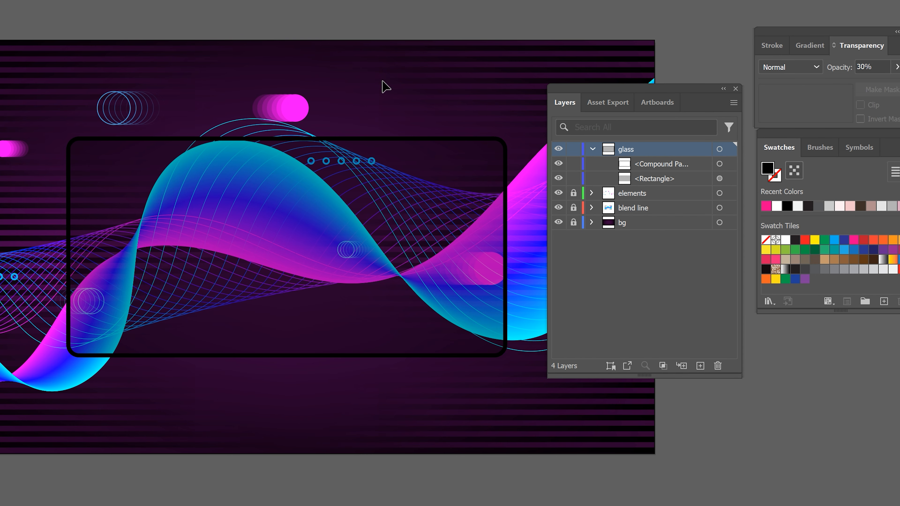
# - Copy the semi-transparent black panel inside the frame and paste the duplicate in front at the same position
pyautogui.click(430, 162)
pyautogui.press('a')
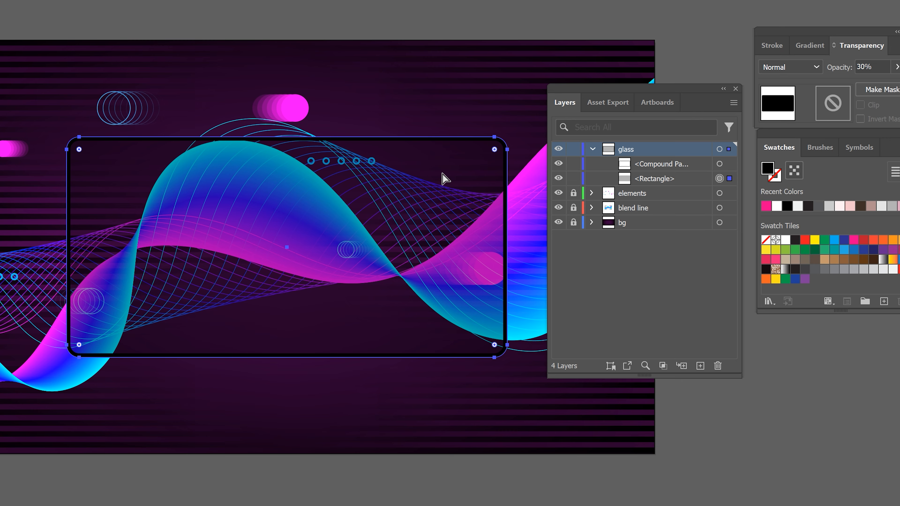
pyautogui.hotkey('ctrl', 'c')
pyautogui.hotkey('ctrl', 'f')
pyautogui.press('v')
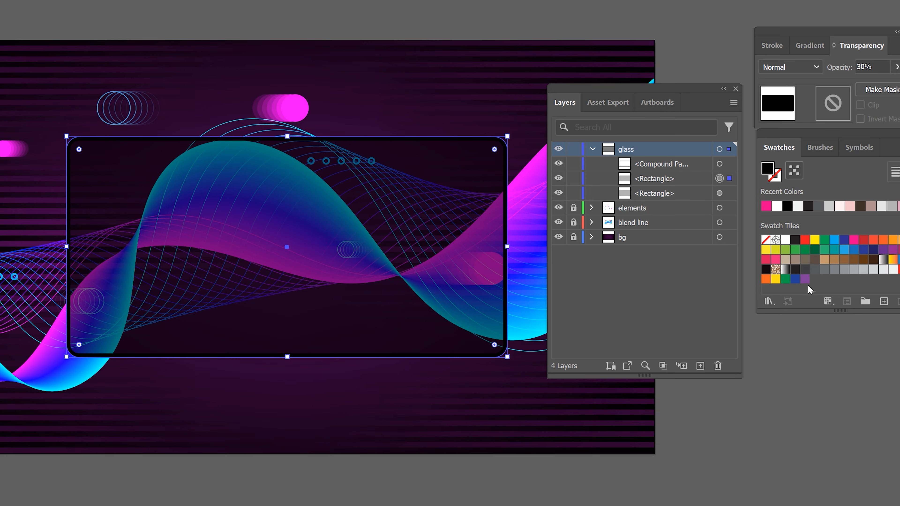
# - Fill the duplicate panel with a white-black-white gradient and shift the first midpoint to about 26%
pyautogui.moveTo(855, 138); pyautogui.dragTo(639, 271)
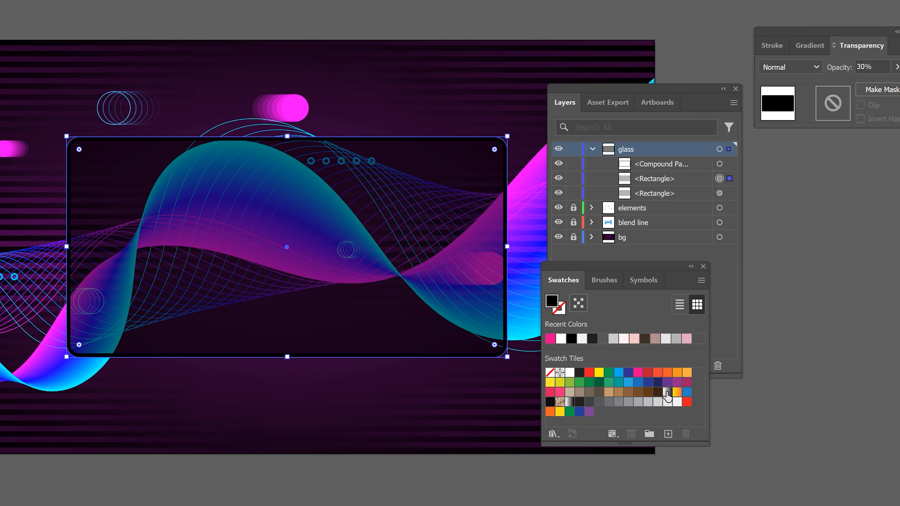
pyautogui.click(667, 392)
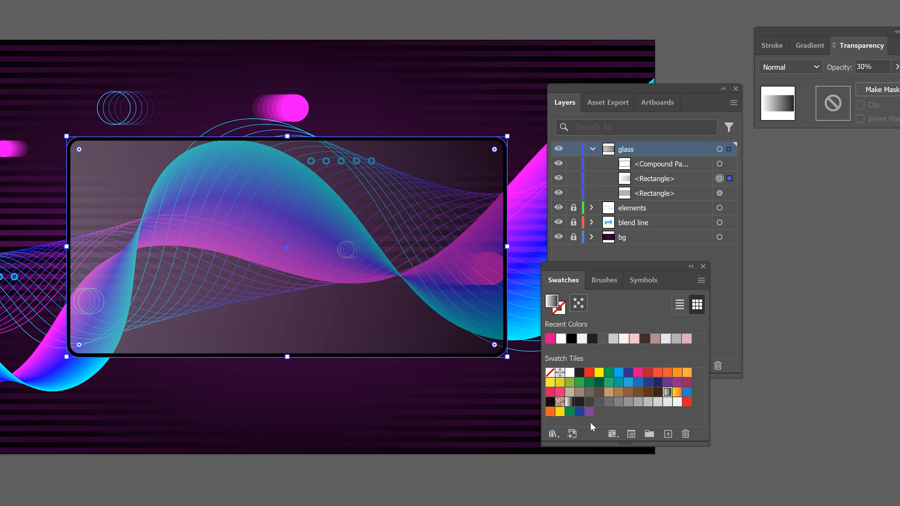
pyautogui.click(267, 252)
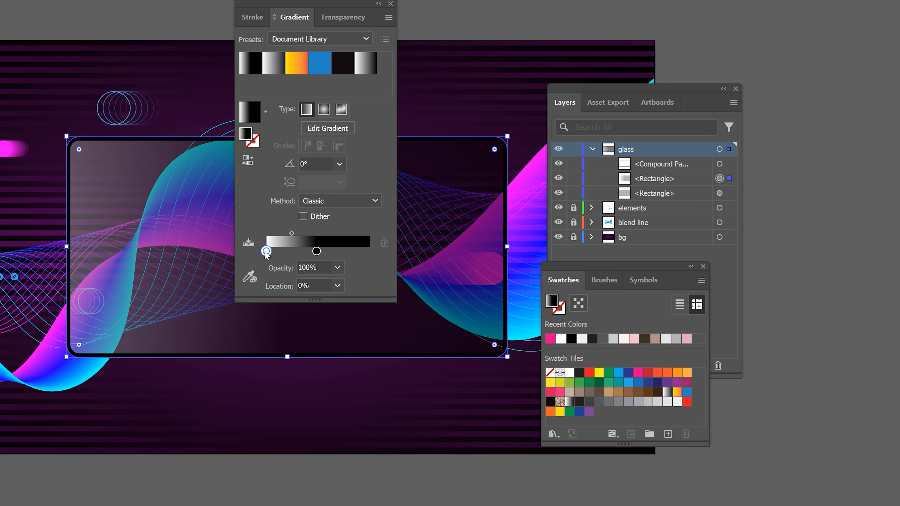
pyautogui.moveTo(265, 252); pyautogui.dragTo(361, 234)
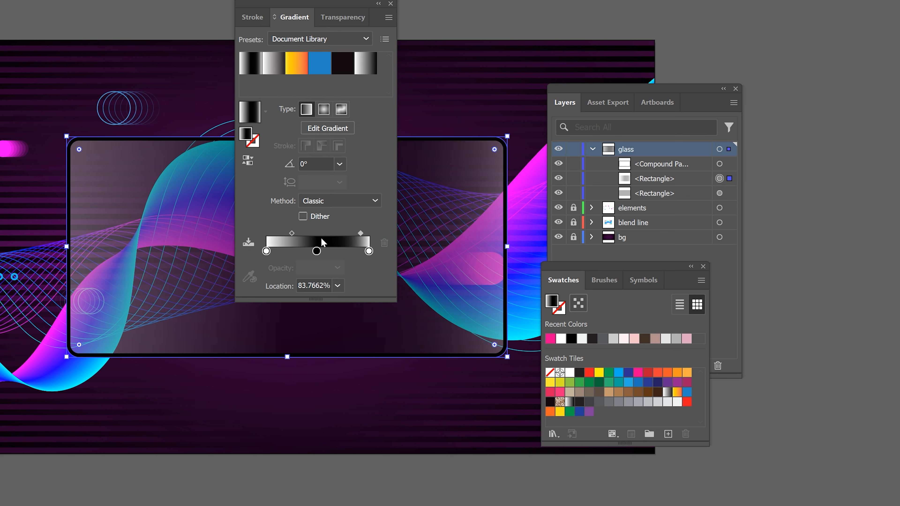
pyautogui.moveTo(293, 238); pyautogui.dragTo(280, 238)
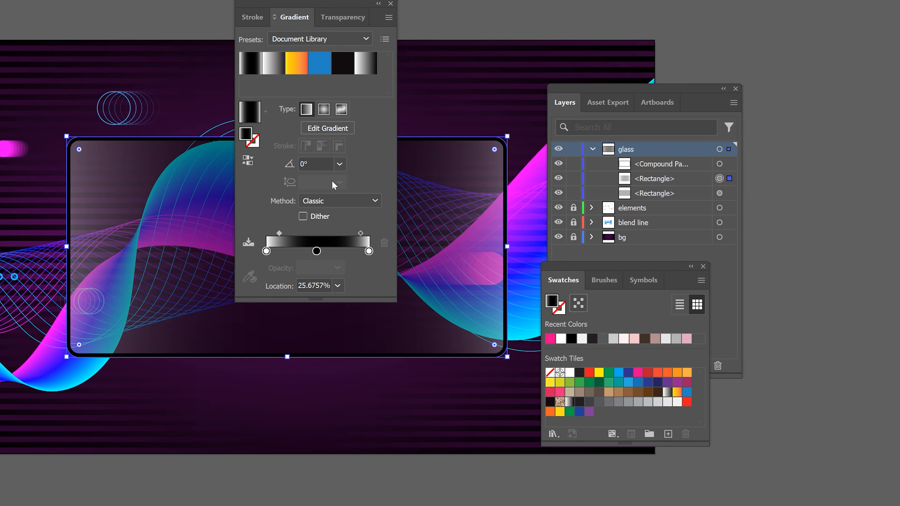
# - Set the panel gradient's angle to 45° and deselect the panel
pyautogui.click(340, 164)
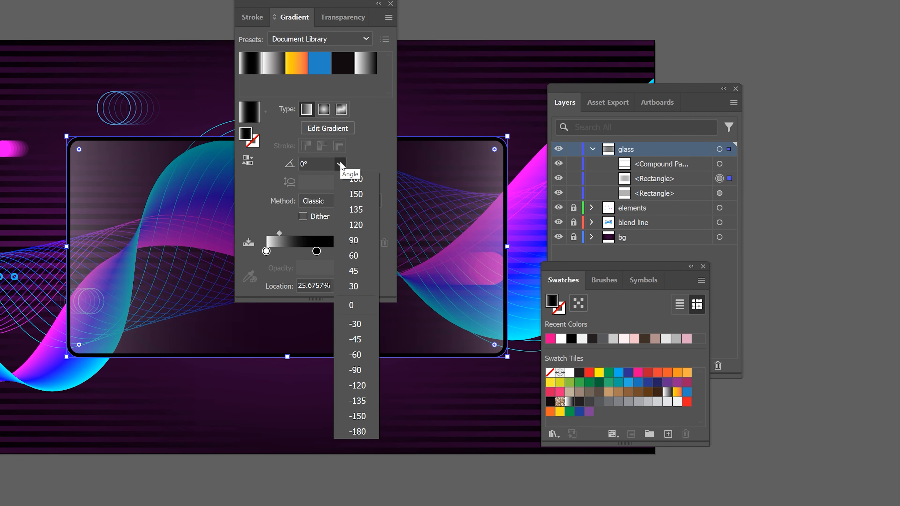
pyautogui.click(363, 273)
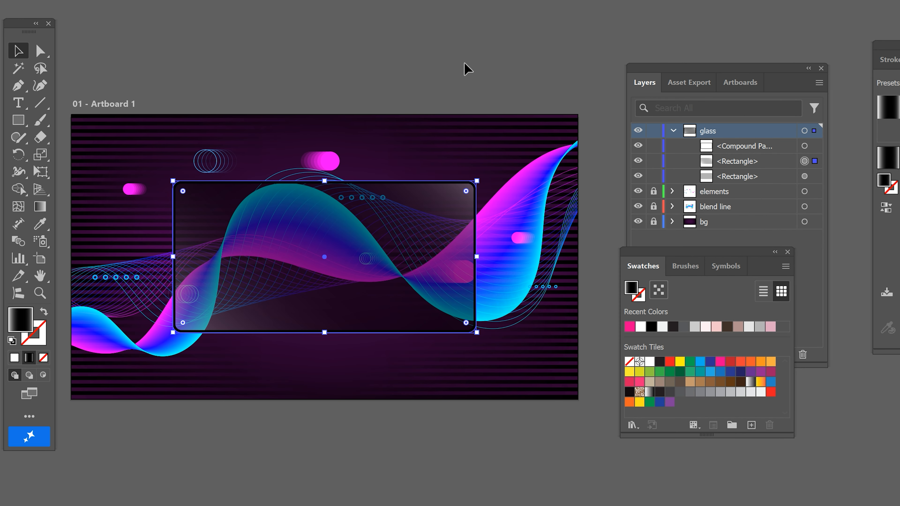
pyautogui.click(460, 41)
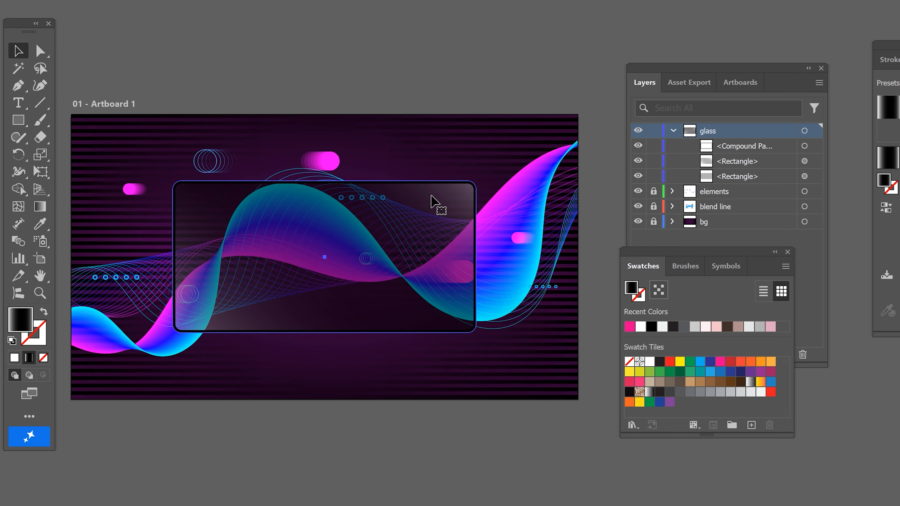
# - Duplicate the gradient glass panel and place the copy straight above the artboard, clear of the artwork
pyautogui.click(429, 201)
pyautogui.moveTo(429, 201); pyautogui.dragTo(422, 1)
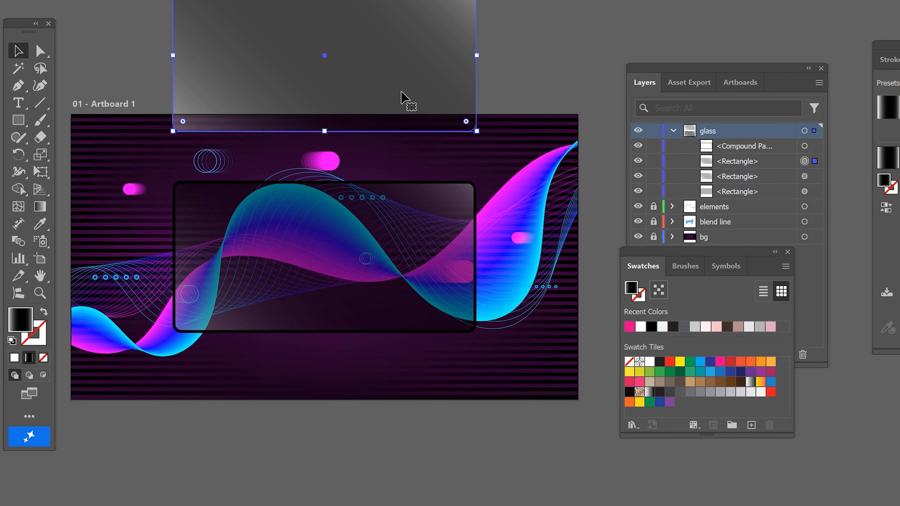
pyautogui.moveTo(402, 95); pyautogui.dragTo(392, 22)
pyautogui.click(507, 99)
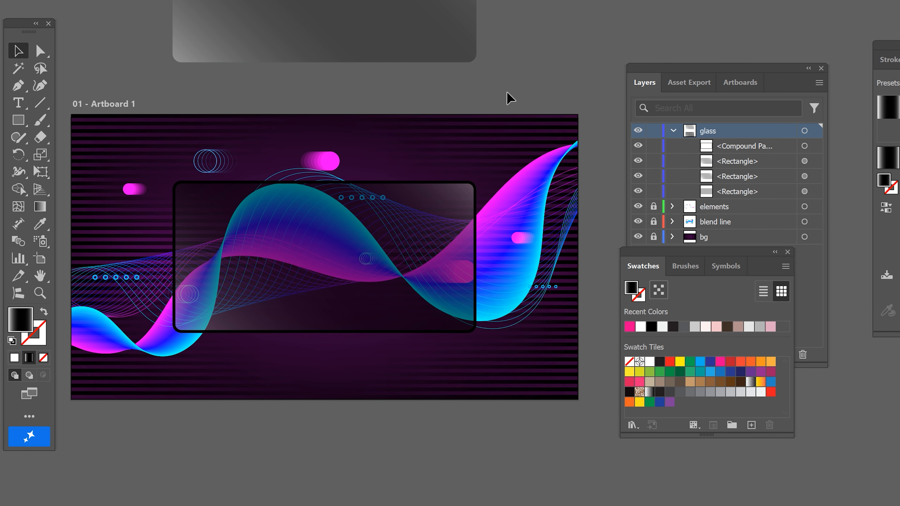
# - Apply the gradient panel's appearance to the black frame with the Eyedropper tool
pyautogui.scroll(4, 507, 99)
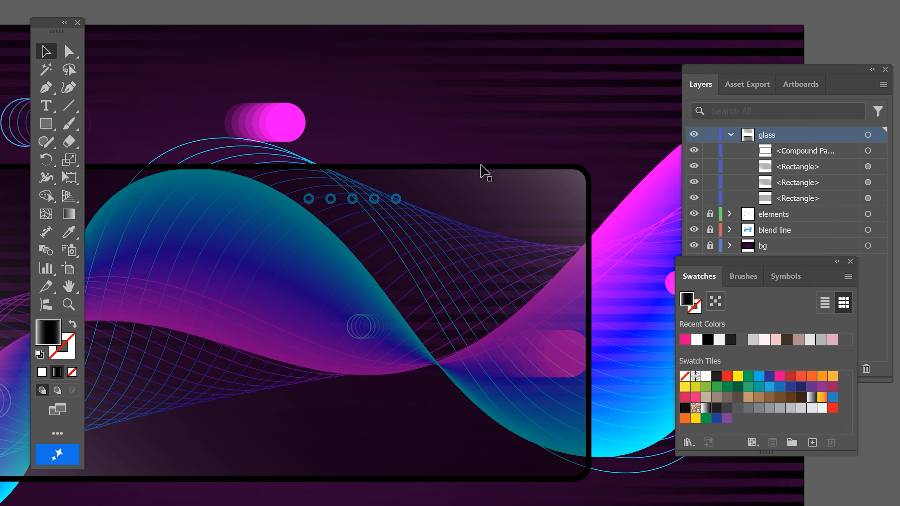
pyautogui.click(481, 164)
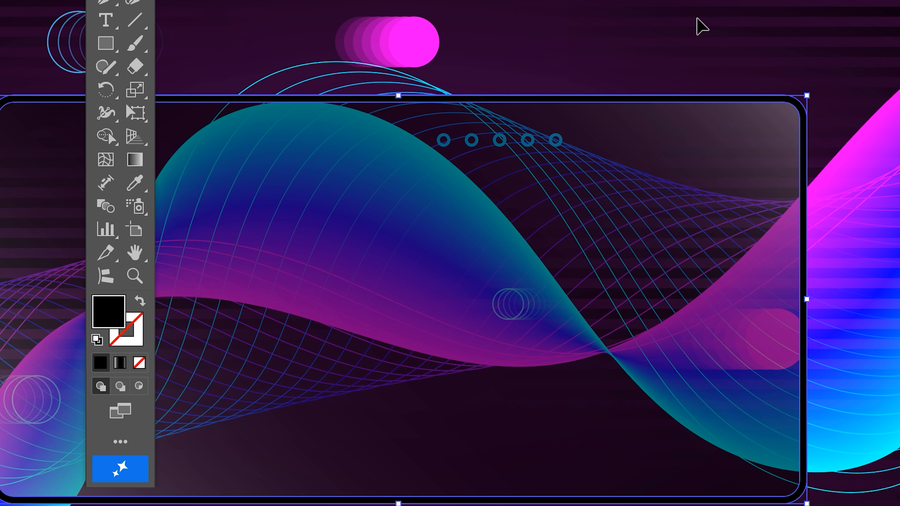
pyautogui.press('i')
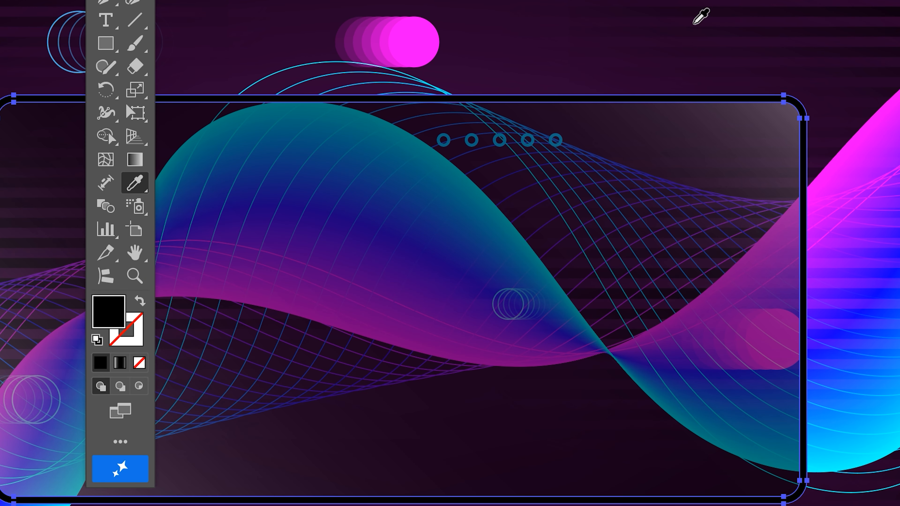
pyautogui.click(722, 150)
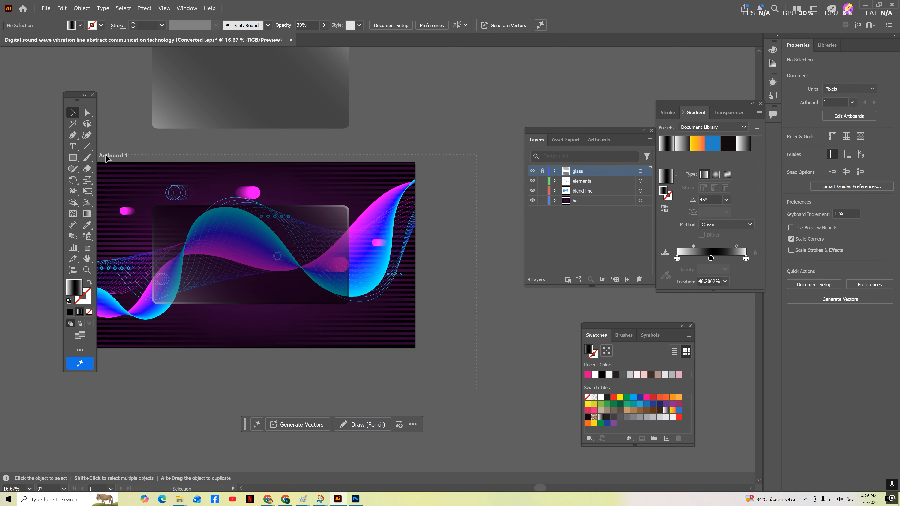
# - Select all the unlocked background artwork and duplicate it beside the artboard
pyautogui.hotkey('ctrl', 'a')
pyautogui.moveTo(272, 254); pyautogui.dragTo(506, 263)
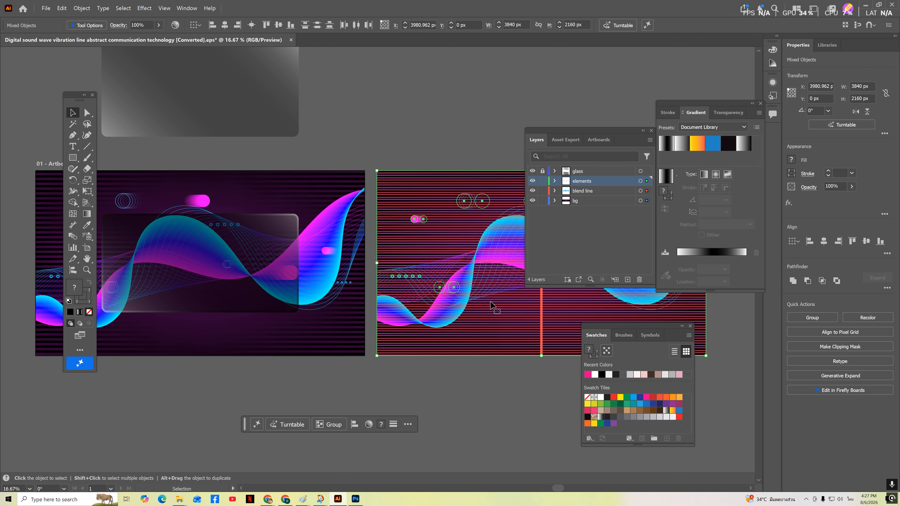
pyautogui.moveTo(484, 303); pyautogui.dragTo(338, 302)
# - Rasterize the duplicated artwork in RGB at Screen (72 ppi) resolution with a white background
pyautogui.click(82, 8)
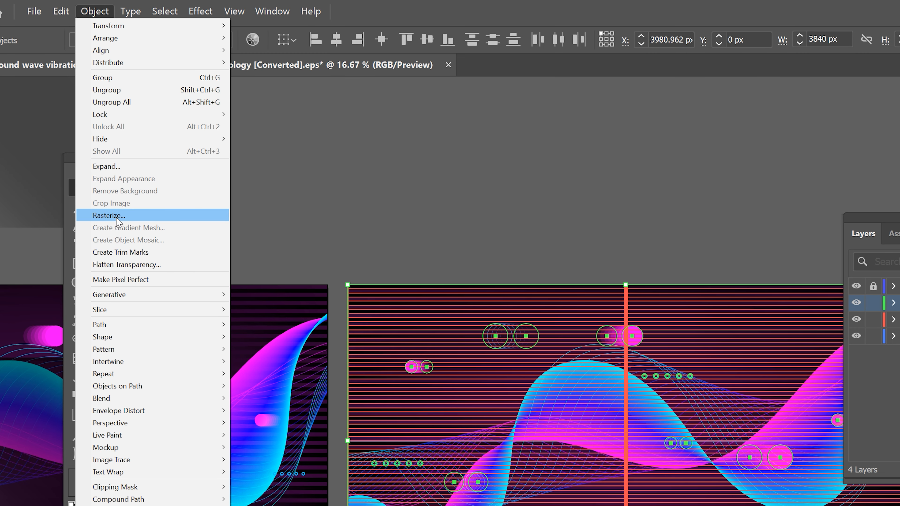
pyautogui.click(116, 217)
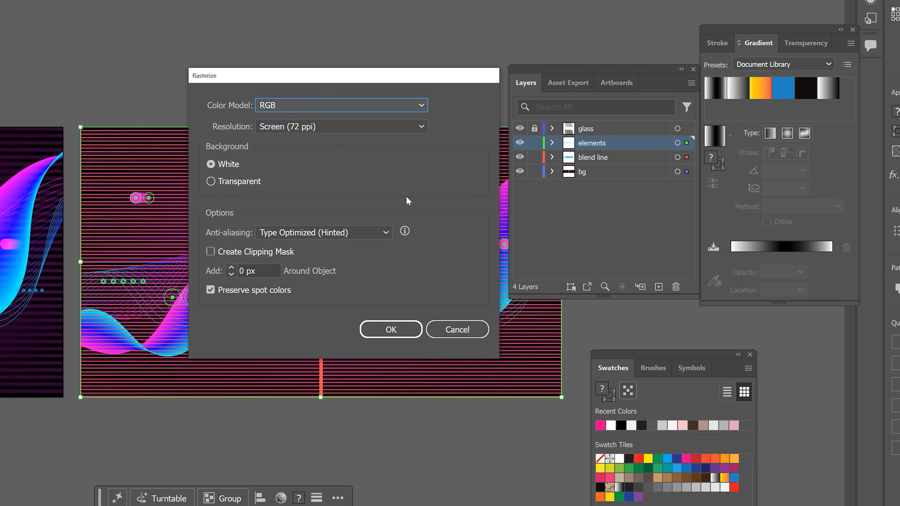
pyautogui.click(394, 331)
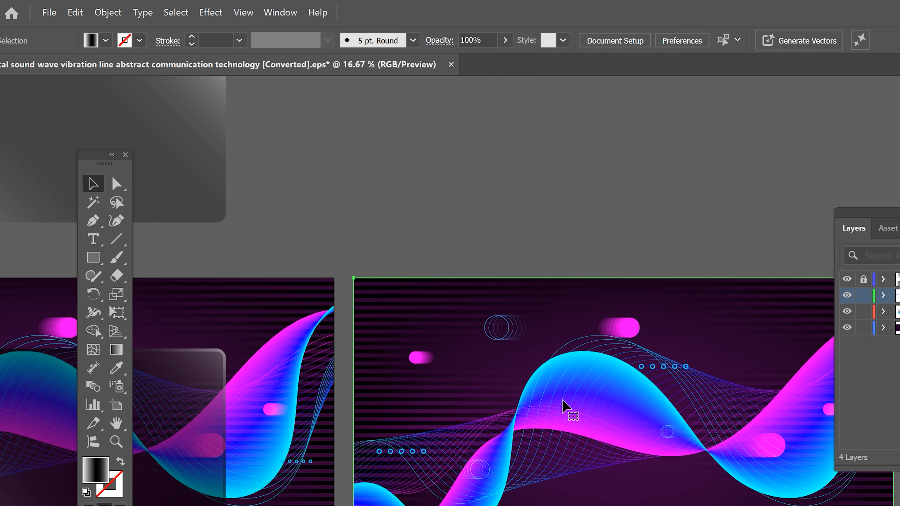
# - Apply a Gaussian Blur with a radius of about 43.4 pixels to the rasterized artwork
pyautogui.click(210, 12)
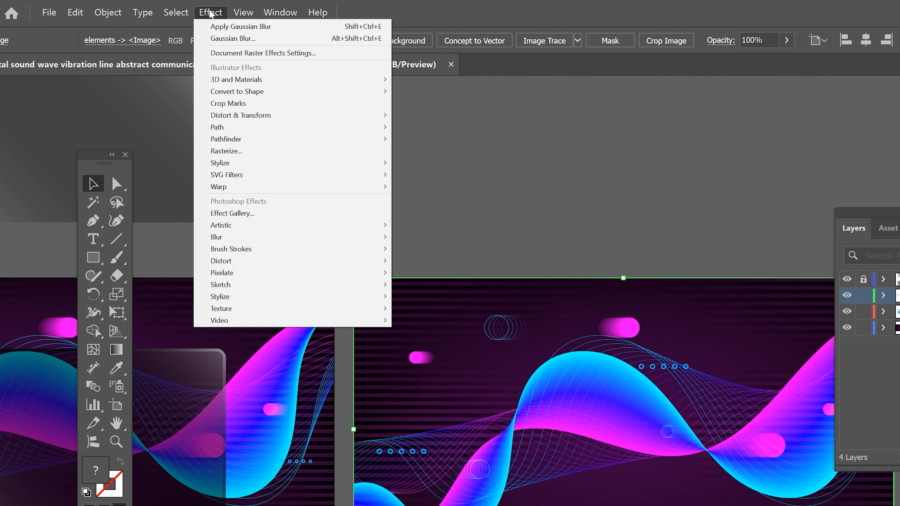
pyautogui.moveTo(335, 237)
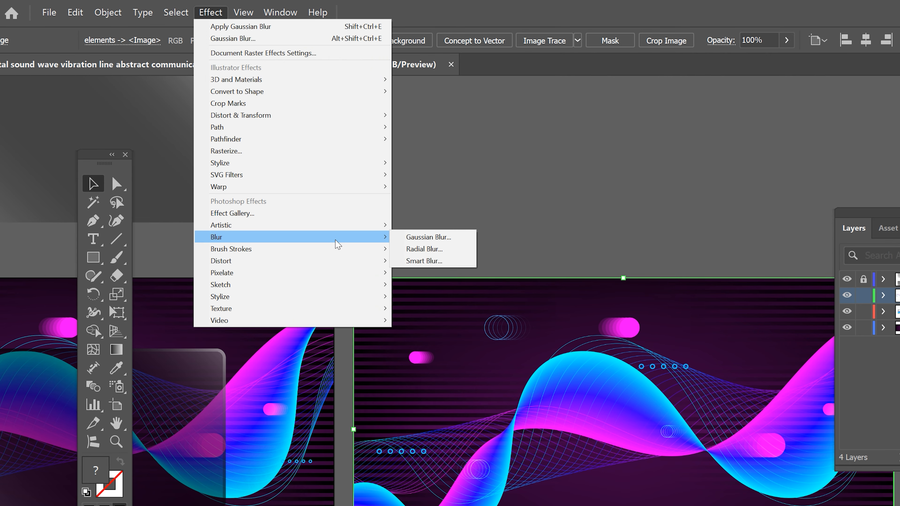
pyautogui.click(461, 237)
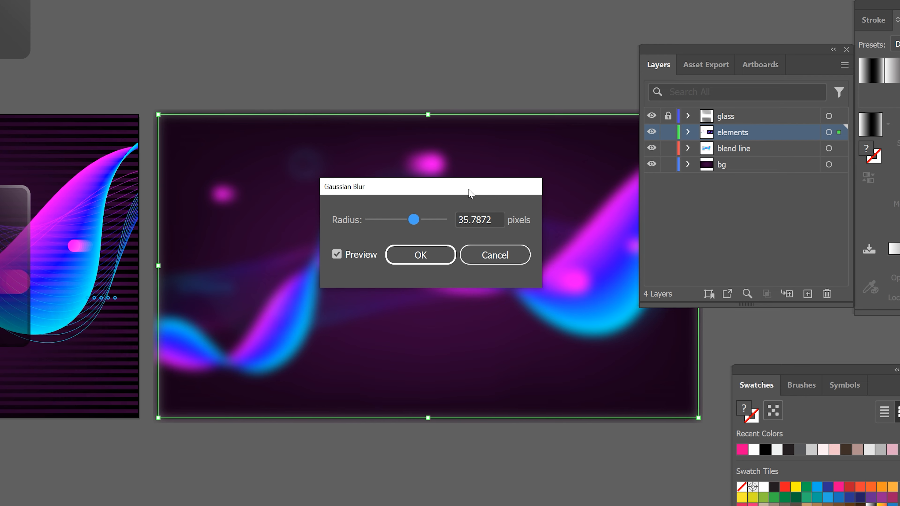
pyautogui.moveTo(668, 358); pyautogui.dragTo(732, 496)
pyautogui.moveTo(477, 358); pyautogui.dragTo(483, 359)
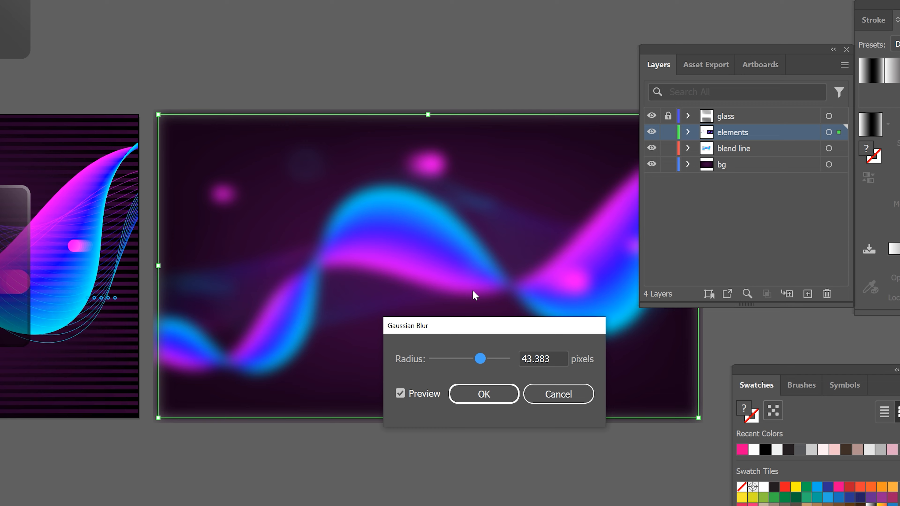
pyautogui.click(484, 394)
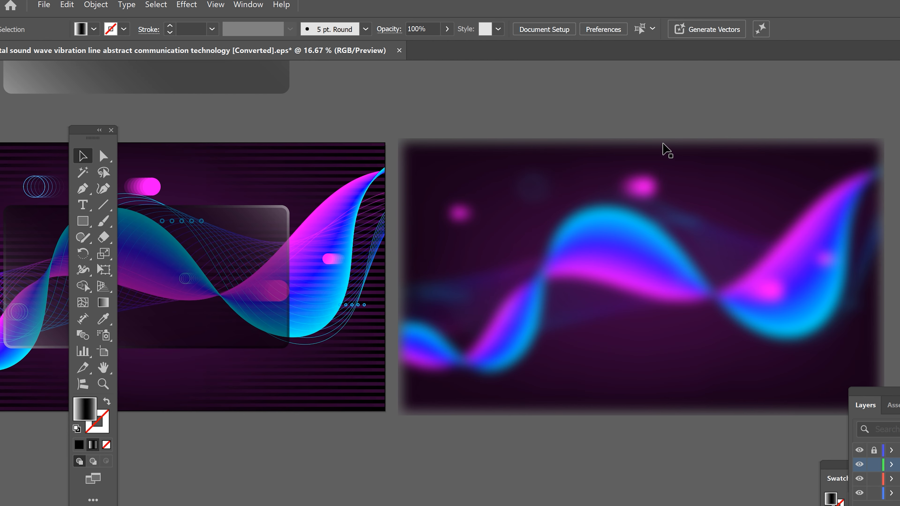
# - Select the blurred image and position it exactly over the original artwork on the artboard
pyautogui.hscroll(-2, 666, 163)
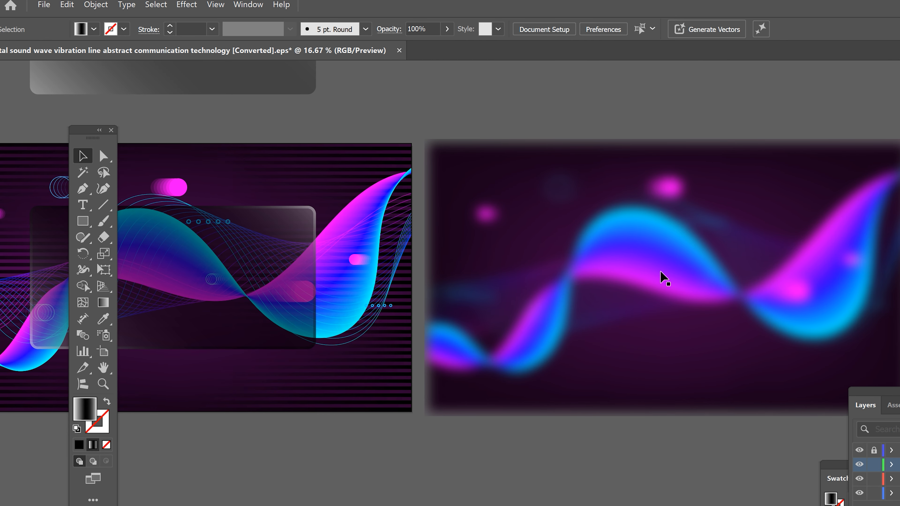
pyautogui.click(729, 246)
pyautogui.moveTo(637, 239); pyautogui.dragTo(826, 208)
pyautogui.moveTo(769, 221); pyautogui.dragTo(797, 230)
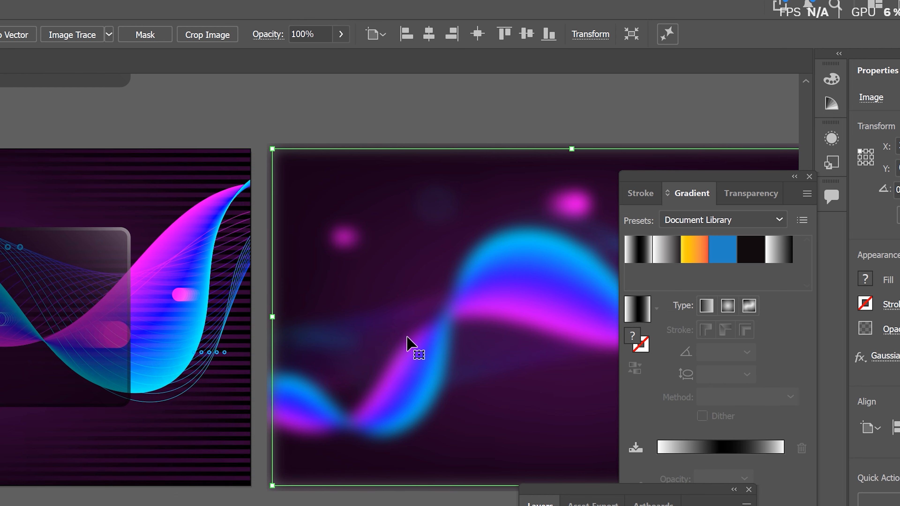
pyautogui.scroll(2, 405, 331)
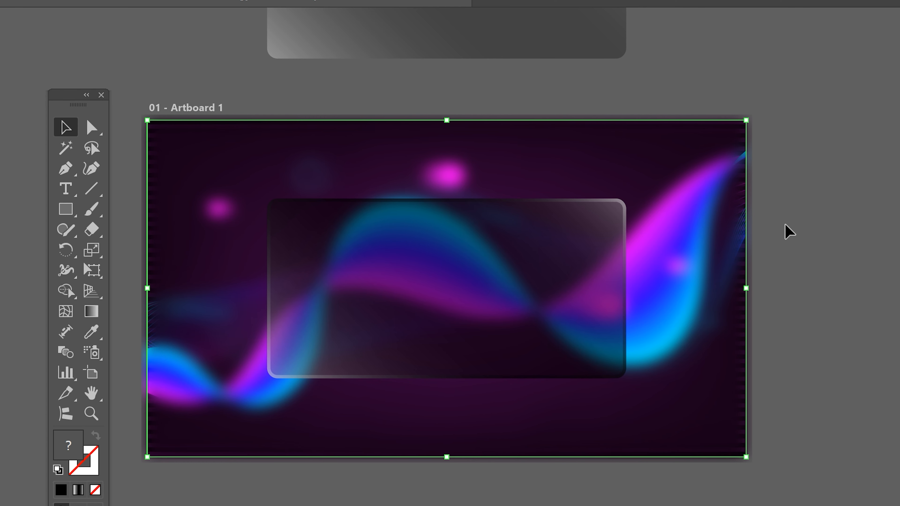
# - Select the spare gradient panel above the artboard and center it on the artboard
pyautogui.moveTo(785, 225); pyautogui.dragTo(819, 294)
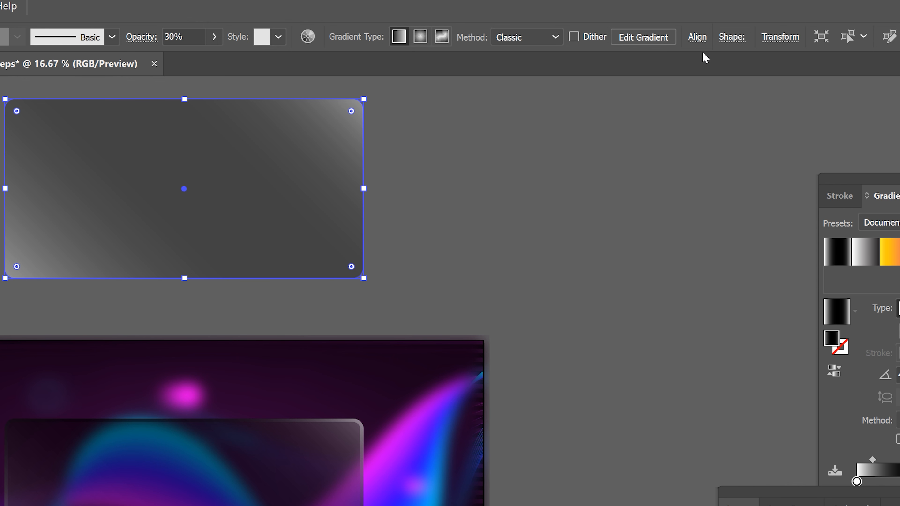
pyautogui.click(696, 37)
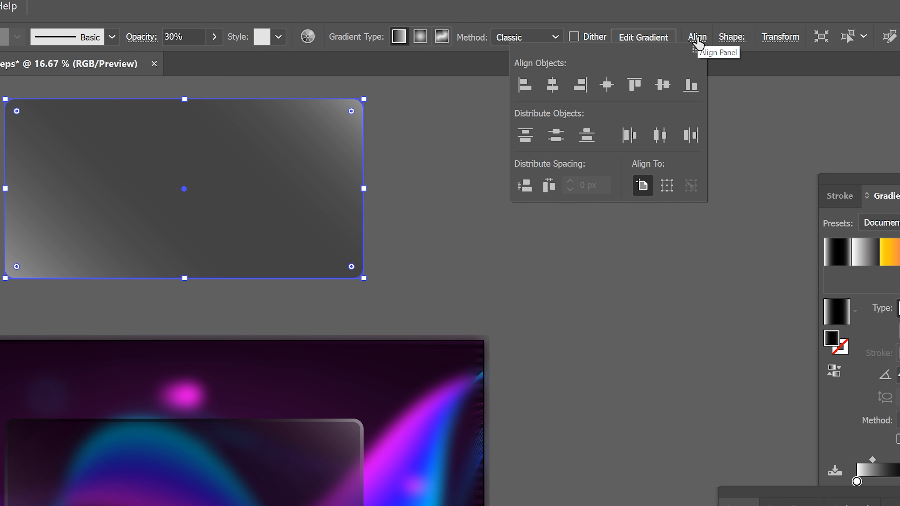
pyautogui.click(606, 85)
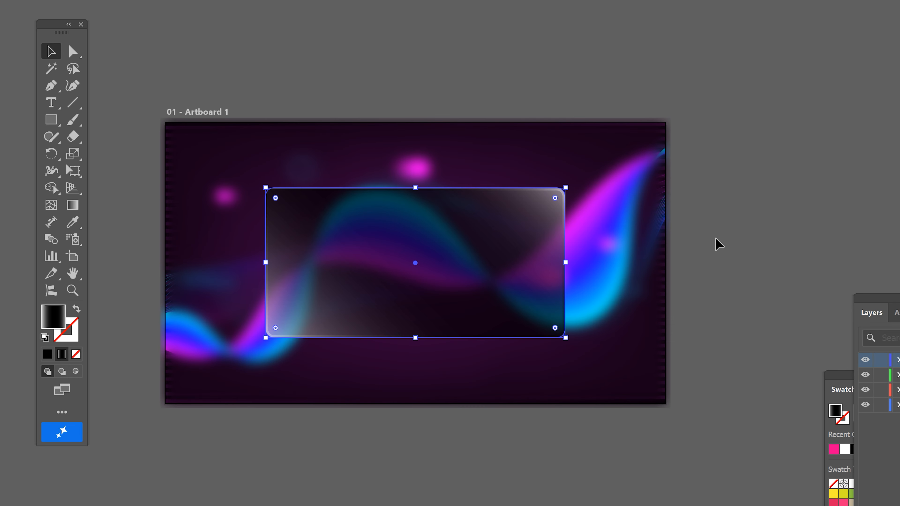
# - Select the centered panel together with the blurred image and make a clipping mask from them
pyautogui.moveTo(697, 217); pyautogui.dragTo(709, 170)
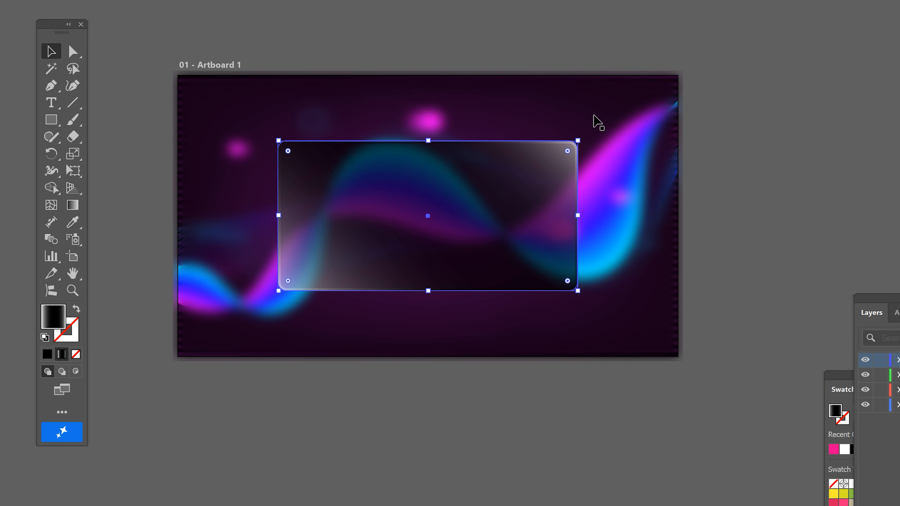
pyautogui.keyDown('shift'); pyautogui.click(594, 115); pyautogui.keyUp('shift')
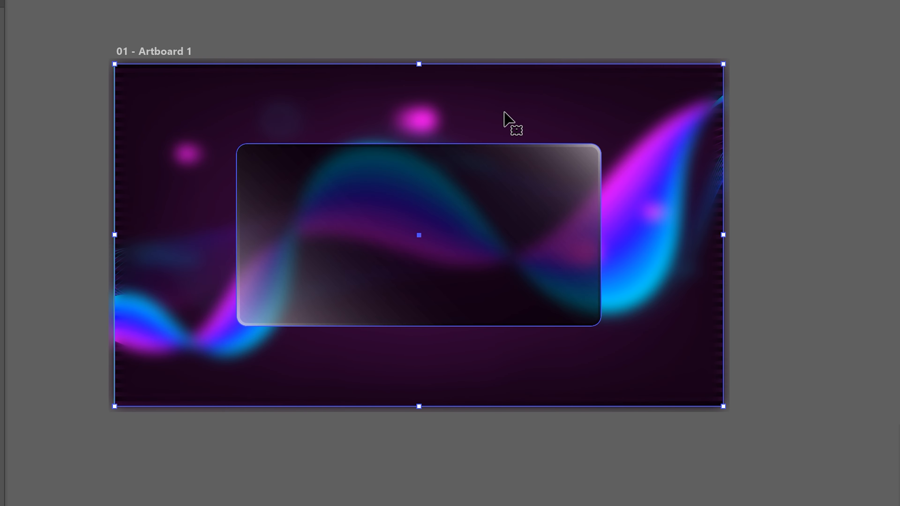
pyautogui.rightClick(505, 94)
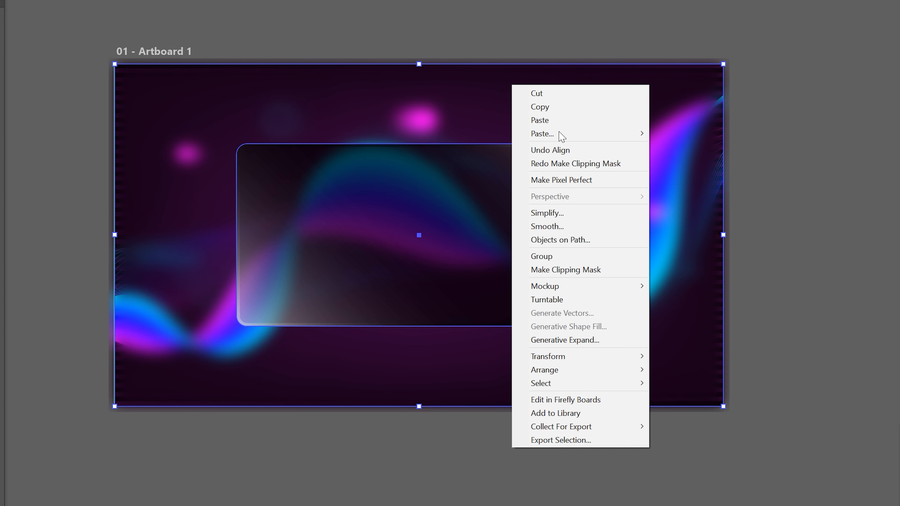
pyautogui.click(560, 273)
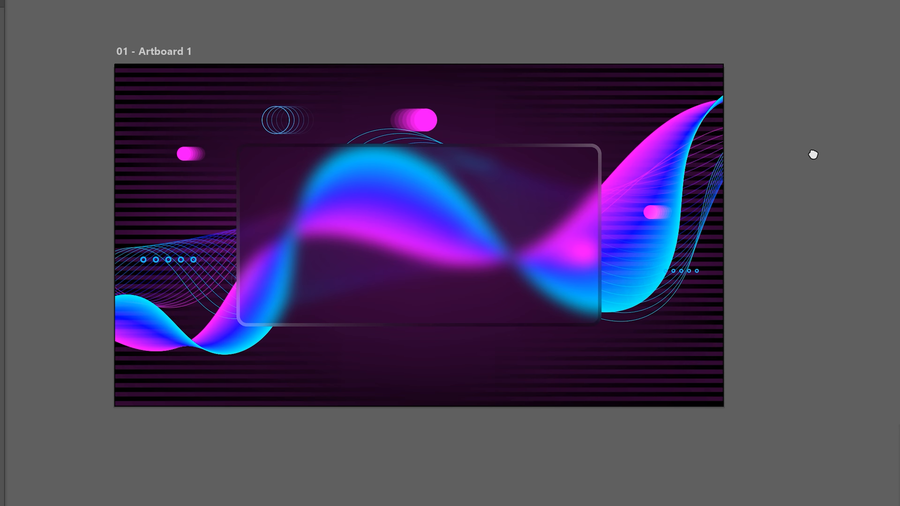
# - Send the blurred clip group backward one level so it sits behind the upper gradient rectangle
pyautogui.moveTo(813, 153); pyautogui.dragTo(826, 156)
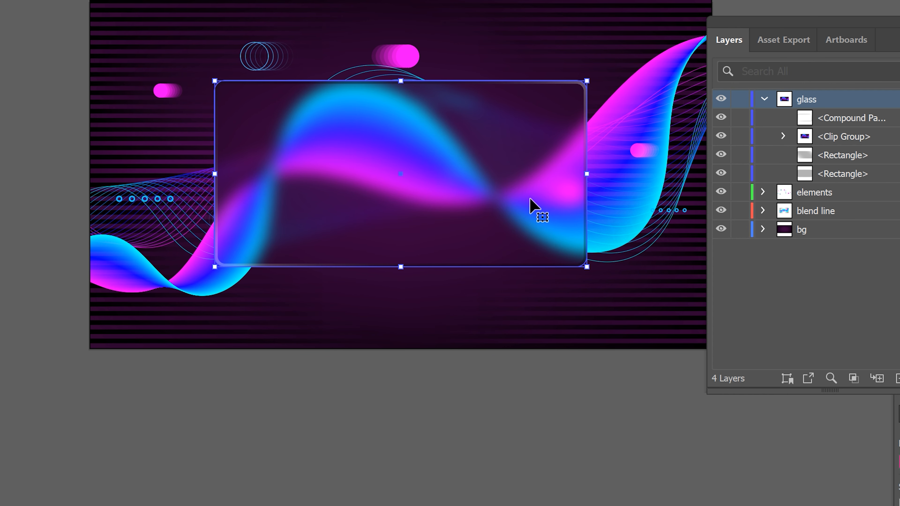
pyautogui.rightClick(438, 112)
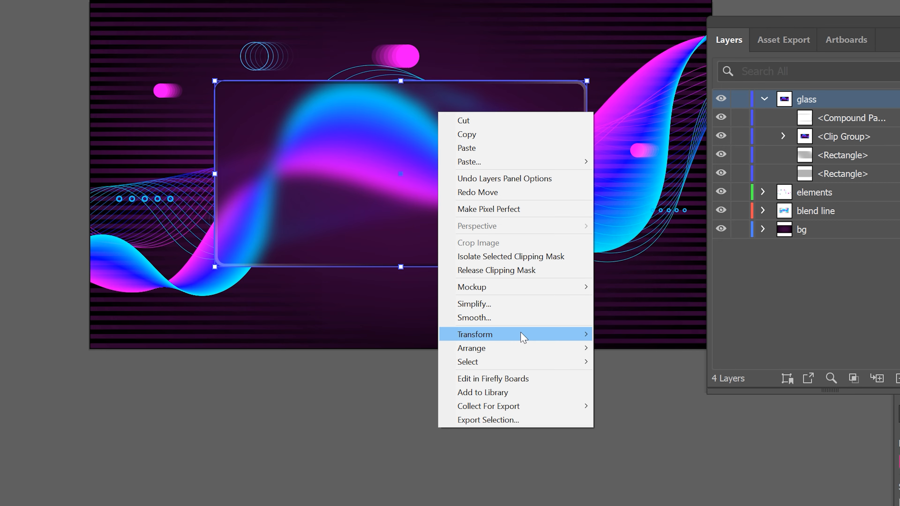
pyautogui.moveTo(520, 347)
pyautogui.click(621, 376)
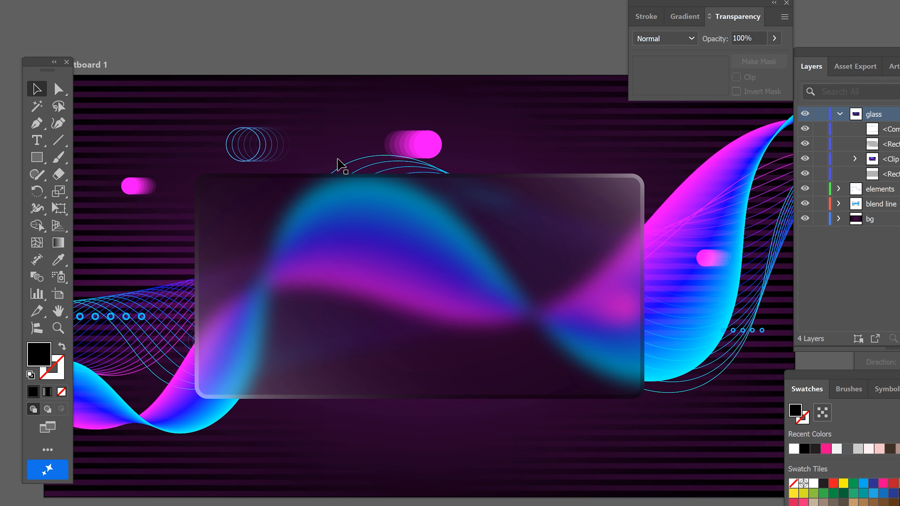
# - Duplicate the semi-transparent gradient rectangle straight down, below the glass panel
pyautogui.moveTo(486, 195); pyautogui.dragTo(468, 159)
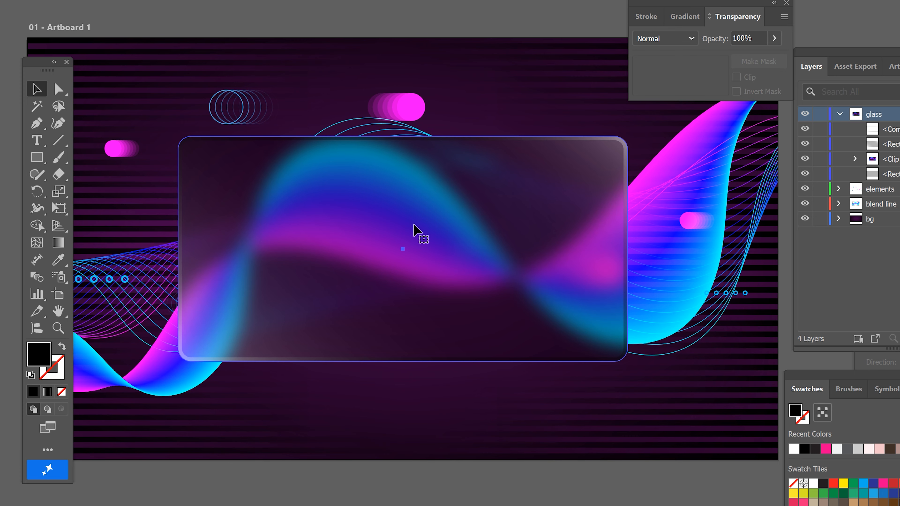
pyautogui.click(450, 239)
pyautogui.scroll(-2, 454, 213)
pyautogui.moveTo(420, 189); pyautogui.dragTo(438, 436)
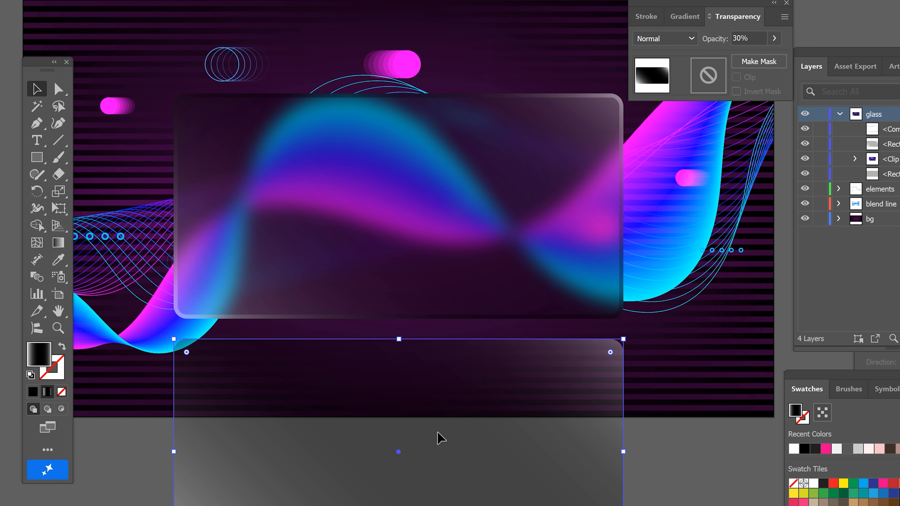
# - Set the duplicated rectangle's opacity to 100% and fill it with solid black
pyautogui.click(744, 39)
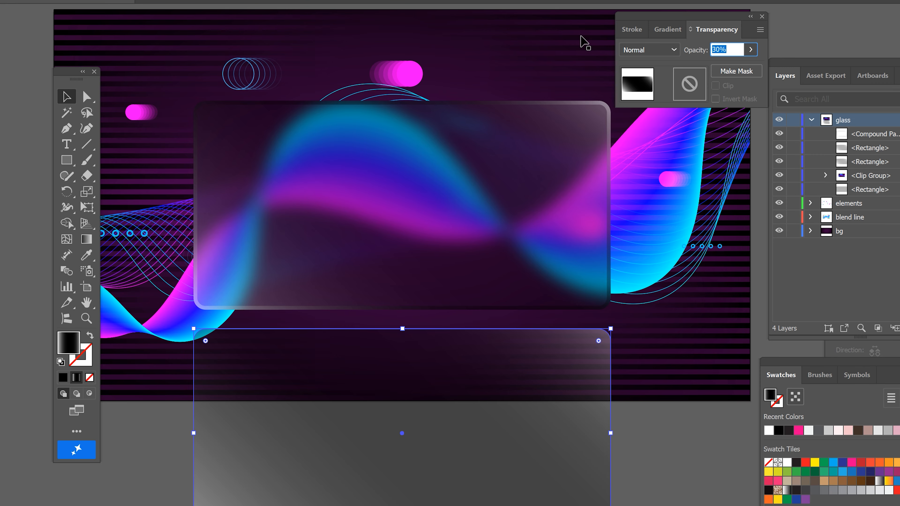
pyautogui.write('100')
pyautogui.press('Return')
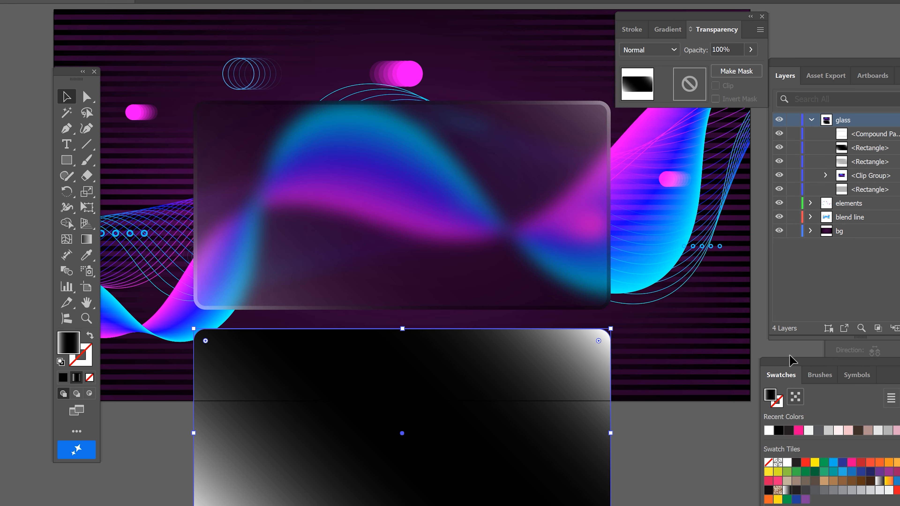
pyautogui.moveTo(790, 360); pyautogui.dragTo(734, 361)
pyautogui.click(723, 428)
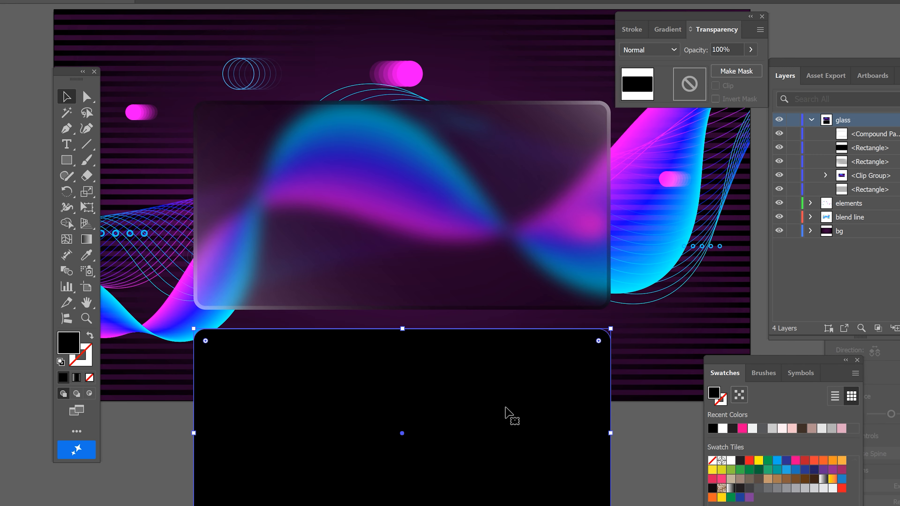
# - Offset the black rectangle's path outward by 200 px with Miter joins and a miter limit of 4
pyautogui.scroll(-1, 475, 358)
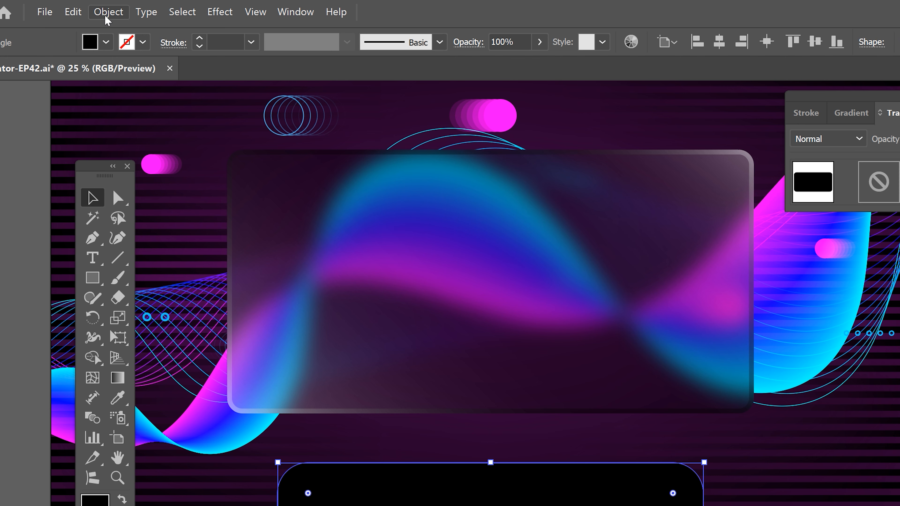
pyautogui.click(108, 12)
pyautogui.moveTo(234, 342)
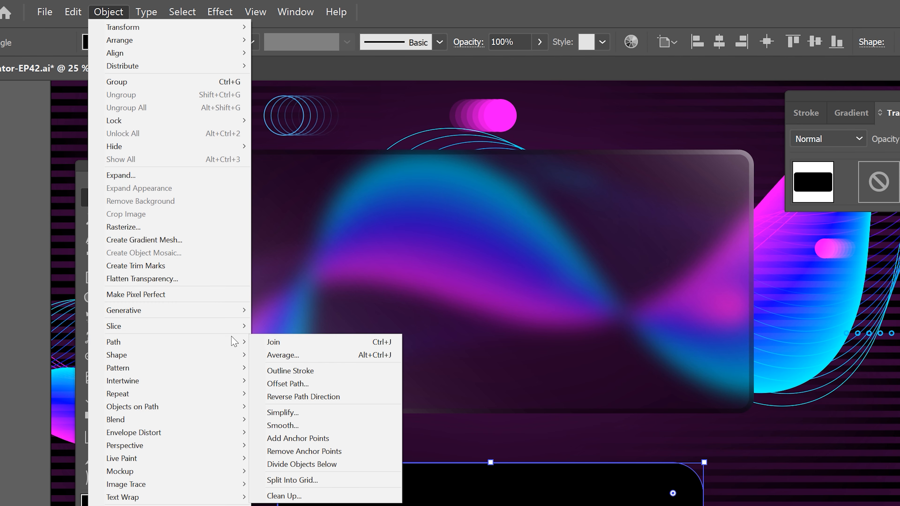
pyautogui.click(311, 384)
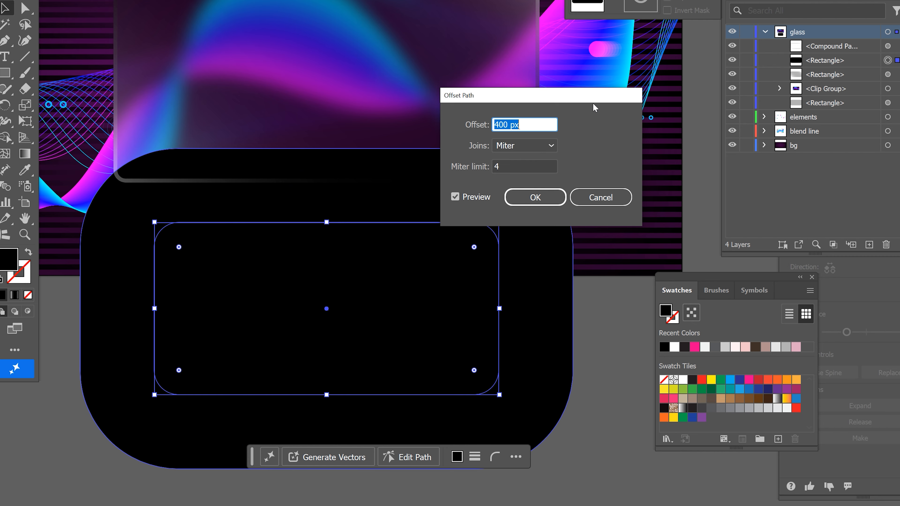
pyautogui.moveTo(814, 309); pyautogui.dragTo(899, 314)
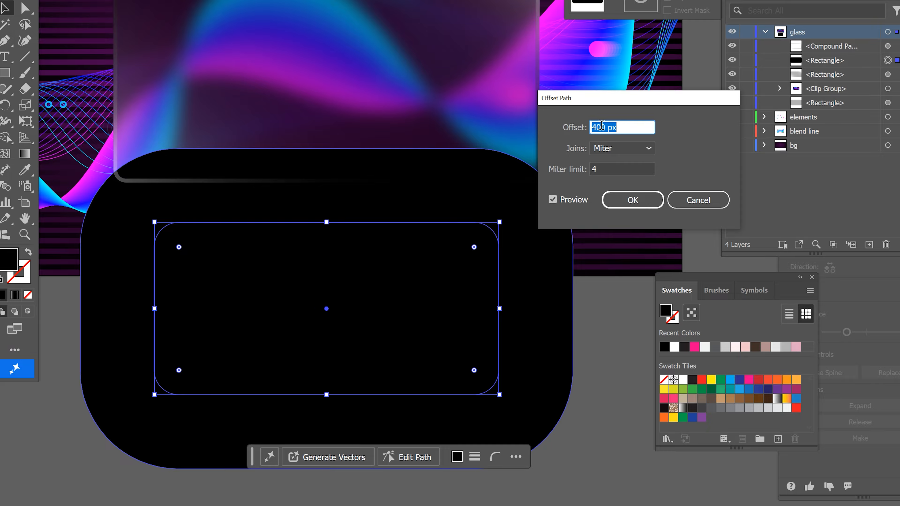
pyautogui.doubleClick(602, 126)
pyautogui.write('2')
pyautogui.click(552, 200)
pyautogui.click(553, 200)
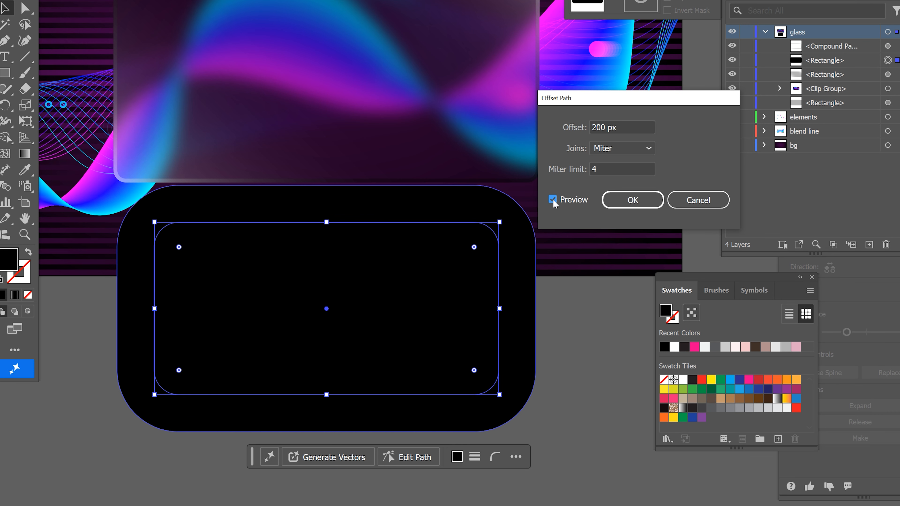
pyautogui.click(624, 209)
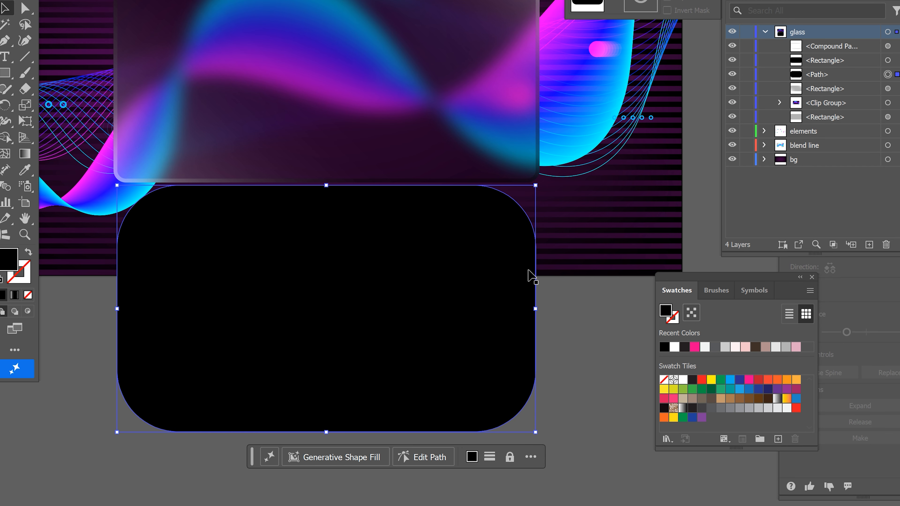
# - Fill the larger offset path with white and make a blend between it and the black rectangle
pyautogui.click(683, 380)
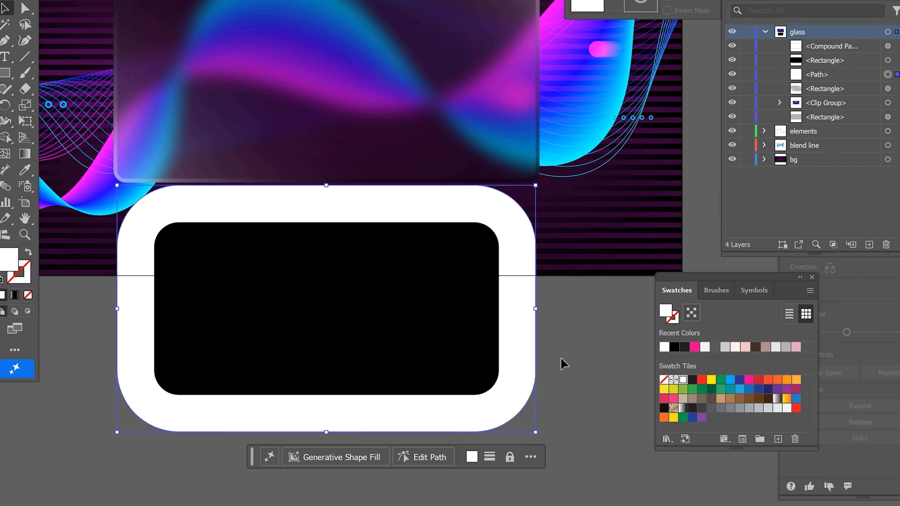
pyautogui.keyDown('shift'); pyautogui.click(393, 358); pyautogui.keyUp('shift')
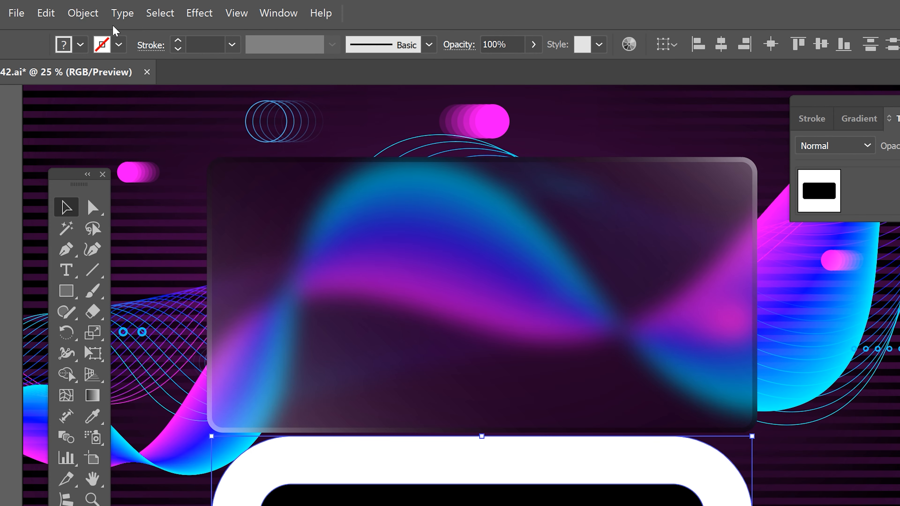
pyautogui.click(82, 12)
pyautogui.moveTo(163, 440)
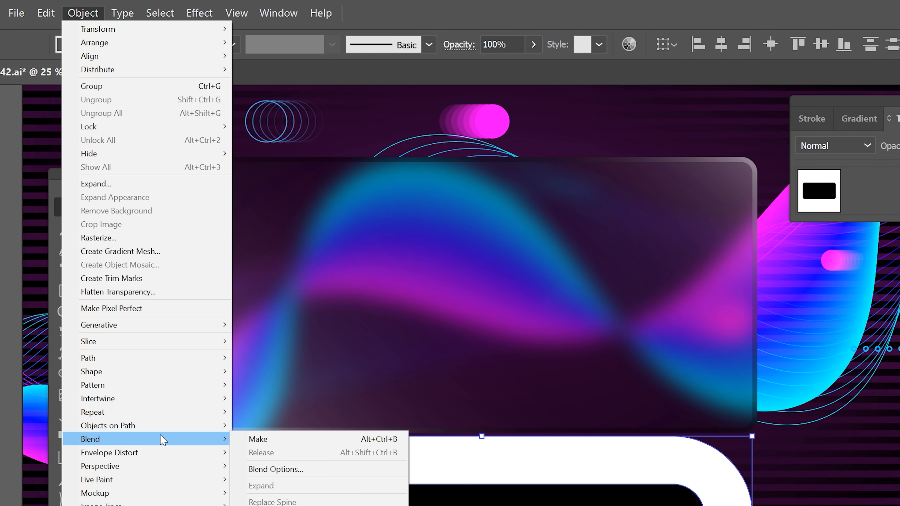
pyautogui.click(289, 438)
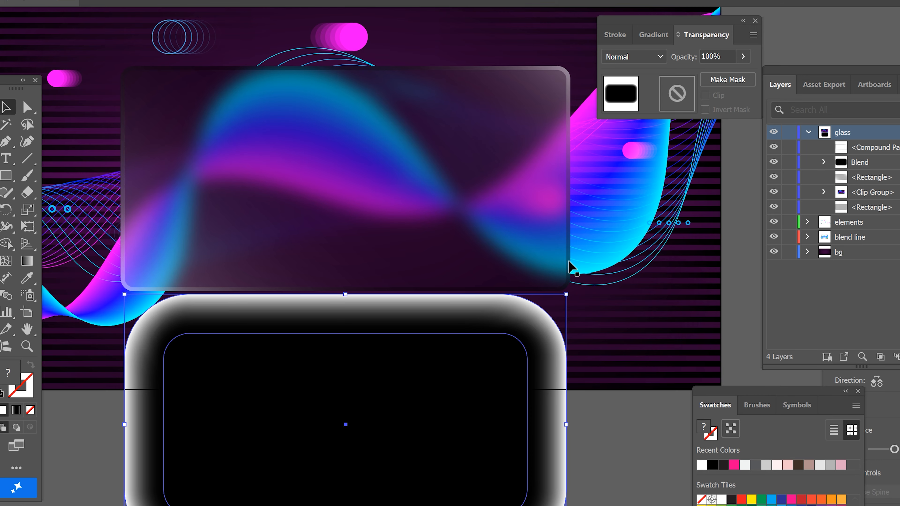
# - Set the blending mode of the black-to-white blend to Multiply and deselect it
pyautogui.click(649, 63)
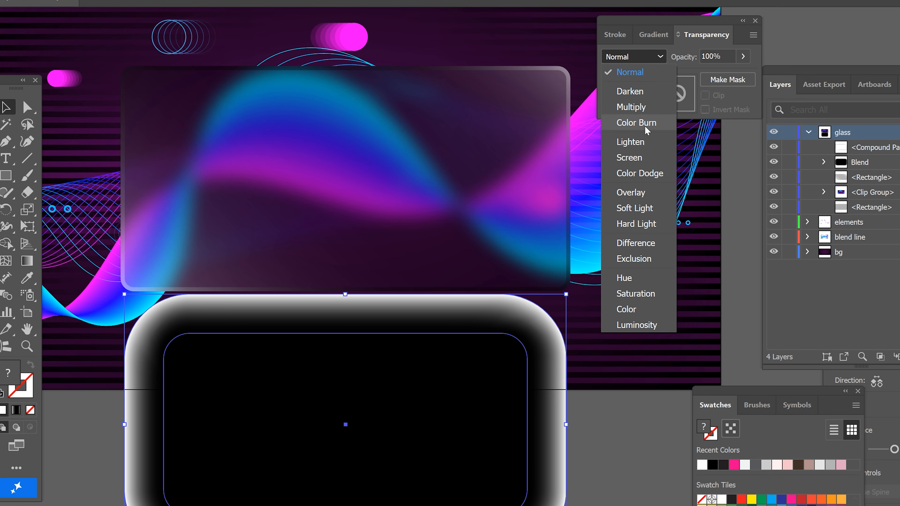
pyautogui.click(645, 110)
pyautogui.click(606, 453)
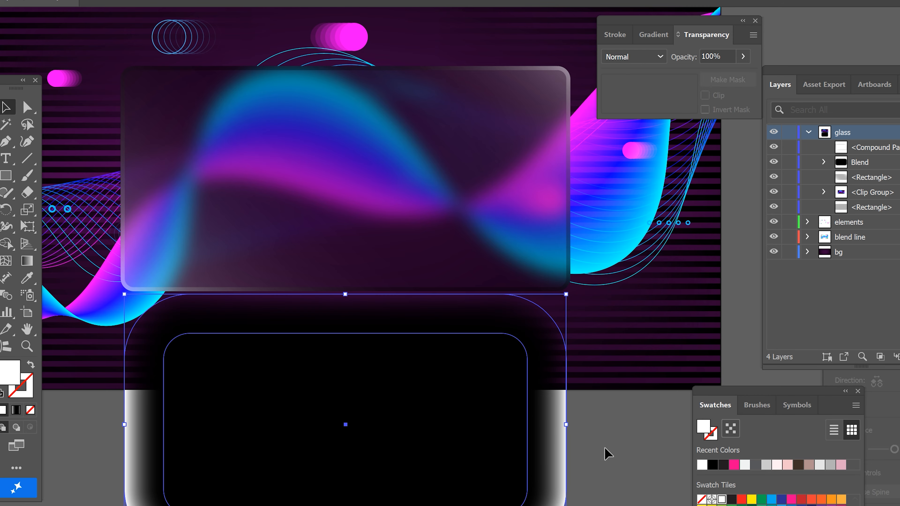
# - Set the Appearance Shift of the shadow blend to about 42% in its blend options
pyautogui.click(562, 457)
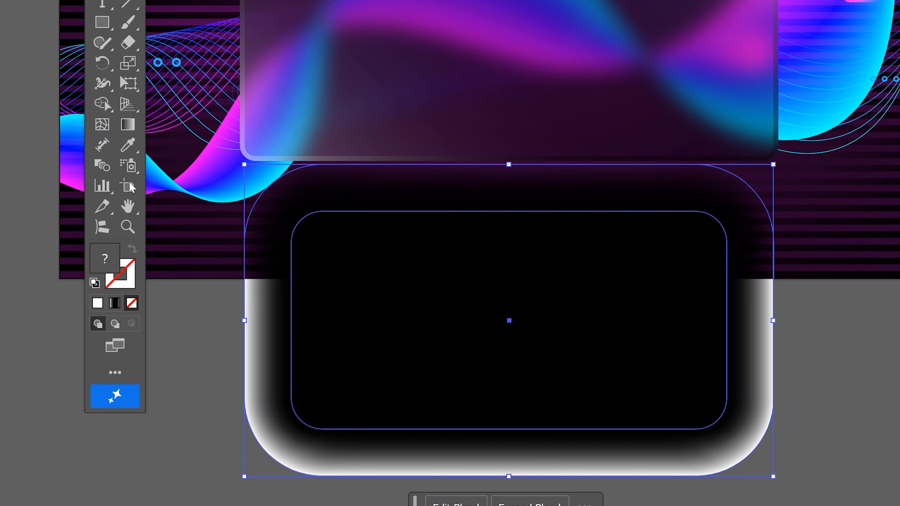
pyautogui.click(103, 165)
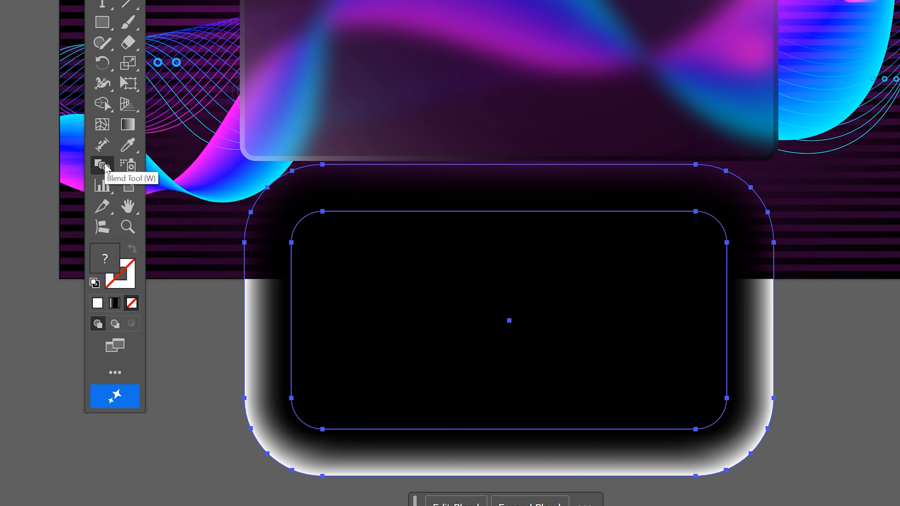
pyautogui.doubleClick(103, 165)
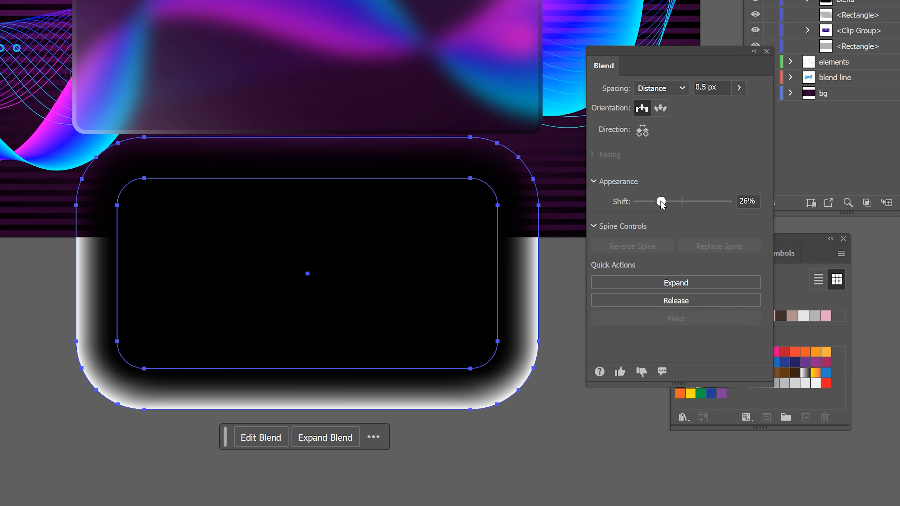
pyautogui.moveTo(661, 202)
pyautogui.mouseDown()
pyautogui.moveTo(685, 202)
pyautogui.moveTo(656, 204)
pyautogui.moveTo(676, 203)
pyautogui.mouseUp()
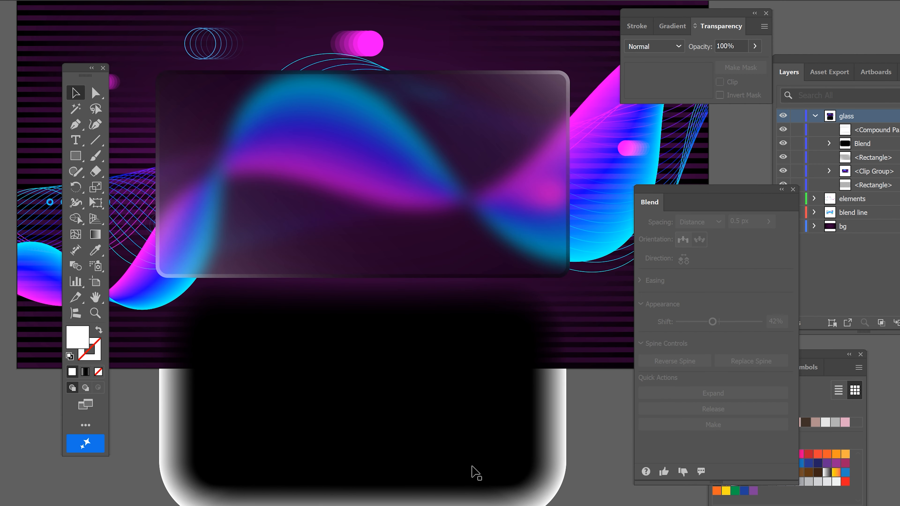
# - Move the shadow blend over the glass panel and place it directly behind the blurred clip group in the glass layer
pyautogui.moveTo(473, 469); pyautogui.dragTo(482, 235)
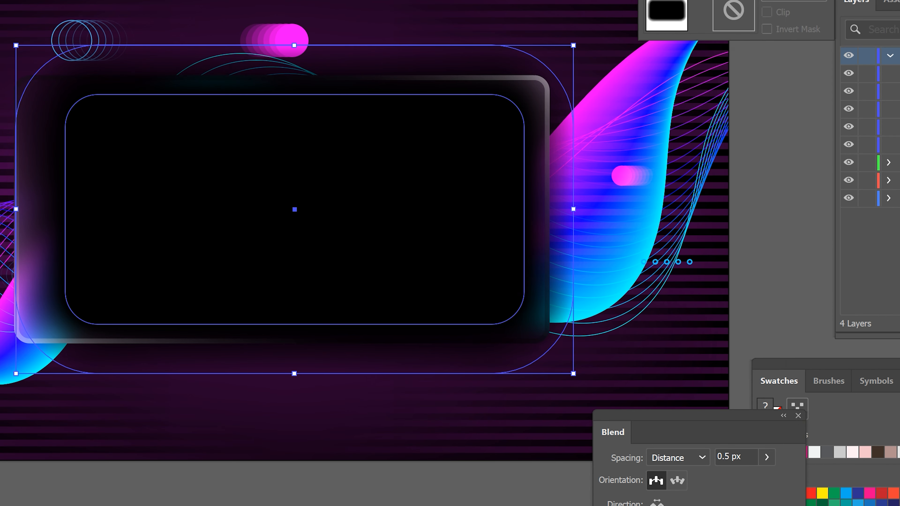
pyautogui.moveTo(879, 14); pyautogui.dragTo(785, 104)
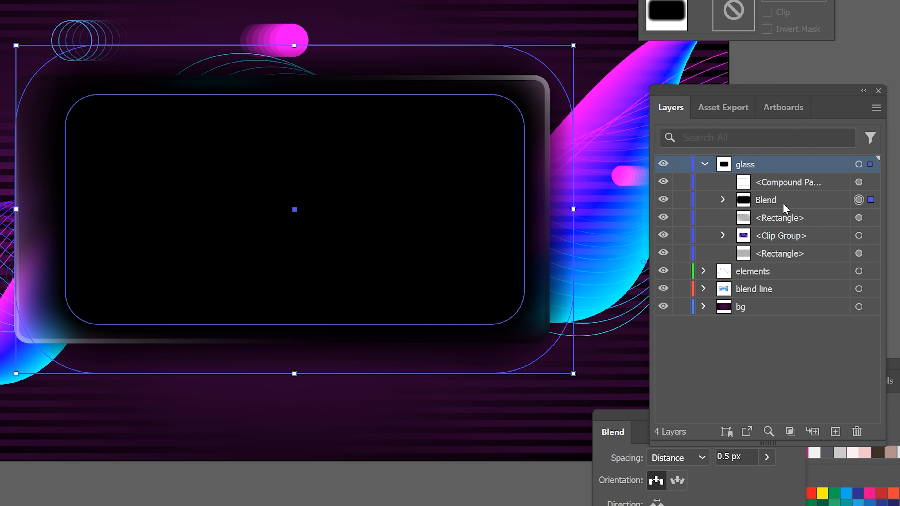
pyautogui.hotkey('ctrl', '[')
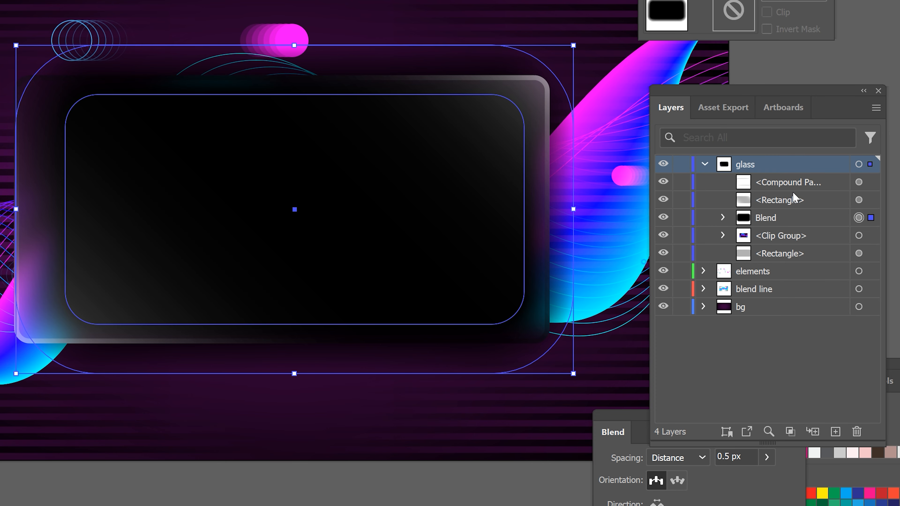
pyautogui.hotkey('ctrl', '[')
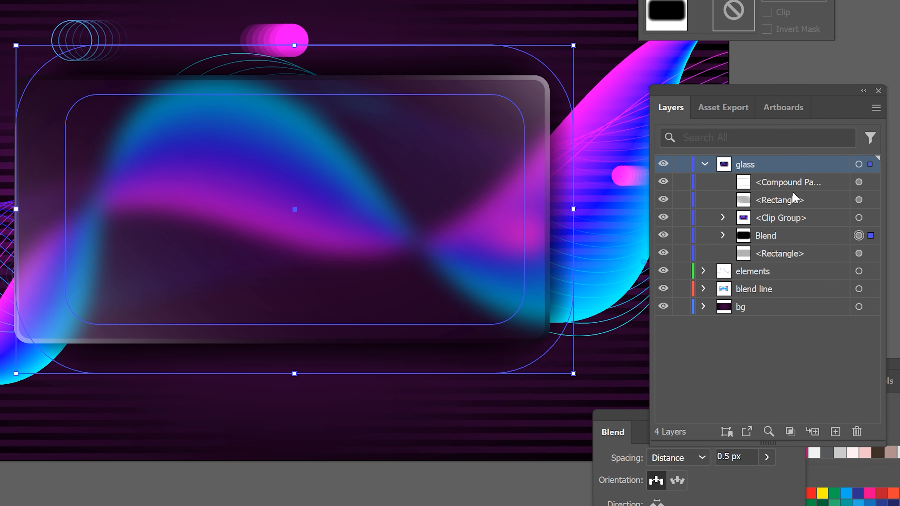
pyautogui.hotkey('ctrl', '[')
pyautogui.hotkey('ctrl', ']')
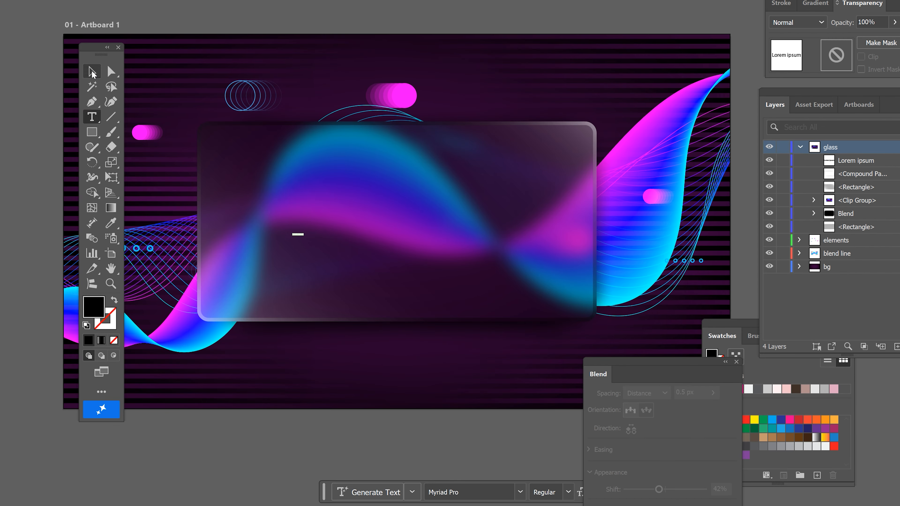
# - Add the text "GLASS MORPHISM" on two lines over the glass panel and open the character settings
pyautogui.click(345, 249)
pyautogui.write('GLA')
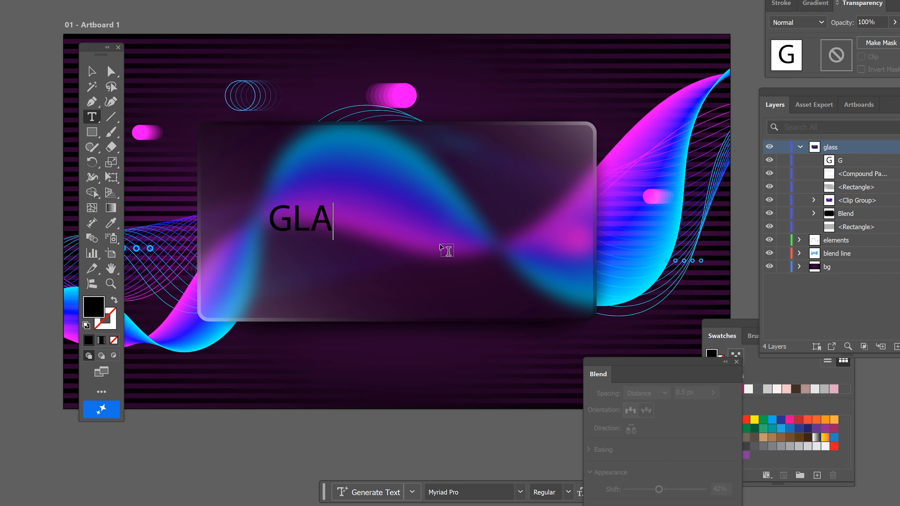
pyautogui.write('SS')
pyautogui.press('Return')
pyautogui.write('MORPHISM')
pyautogui.press('Escape')
pyautogui.hotkey('ctrl', 't')
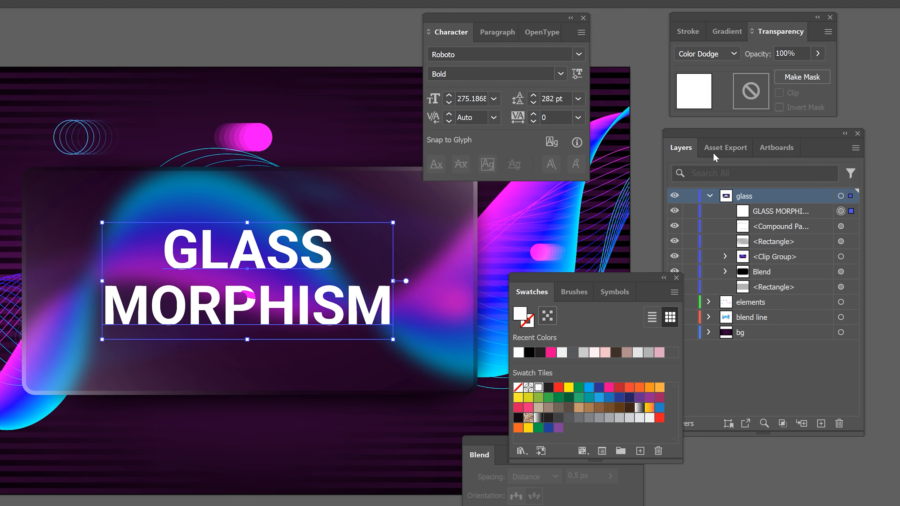
# - Undo the text's Color Dodge blending and set its blending mode to Overlay instead
pyautogui.hotkey('ctrl', 'z')
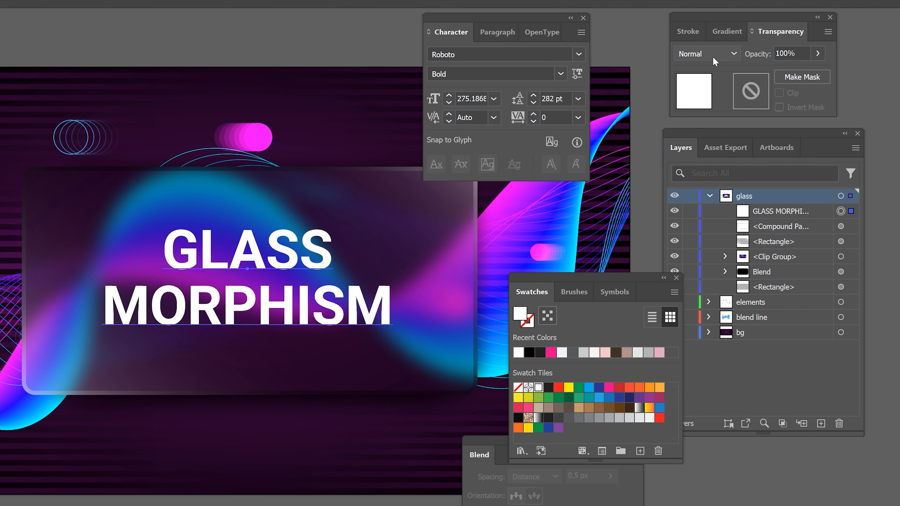
pyautogui.click(712, 55)
pyautogui.click(712, 192)
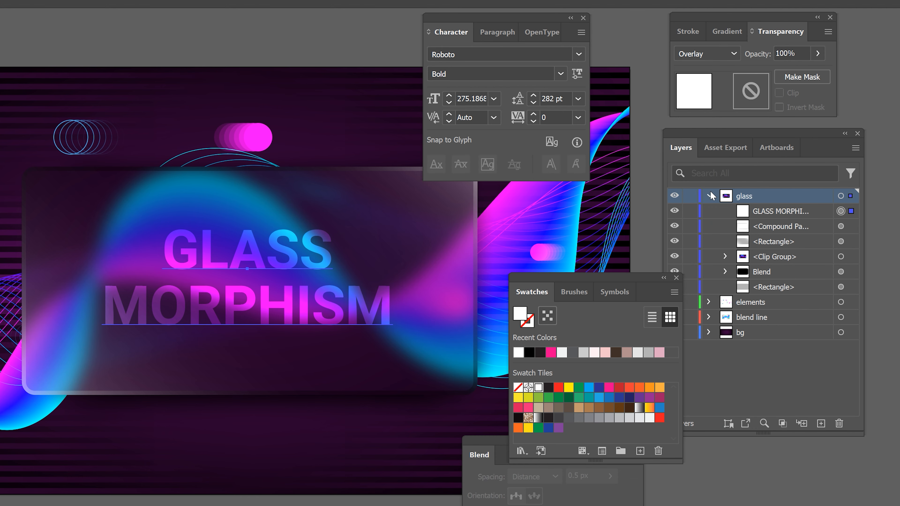